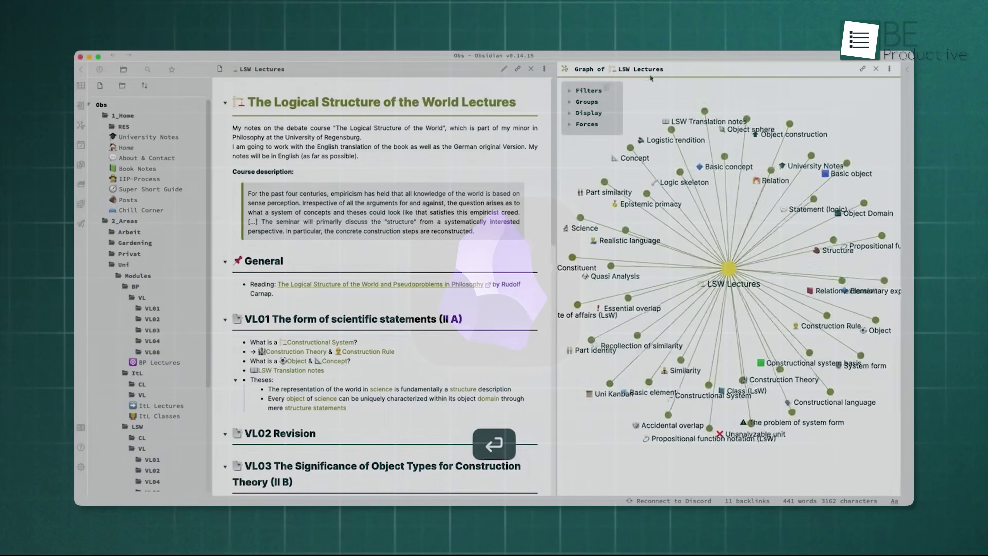
# Browse the sample vault: show linked mentions, scroll the sliding panes, and close two notes.
pyautogui.click(907, 70)
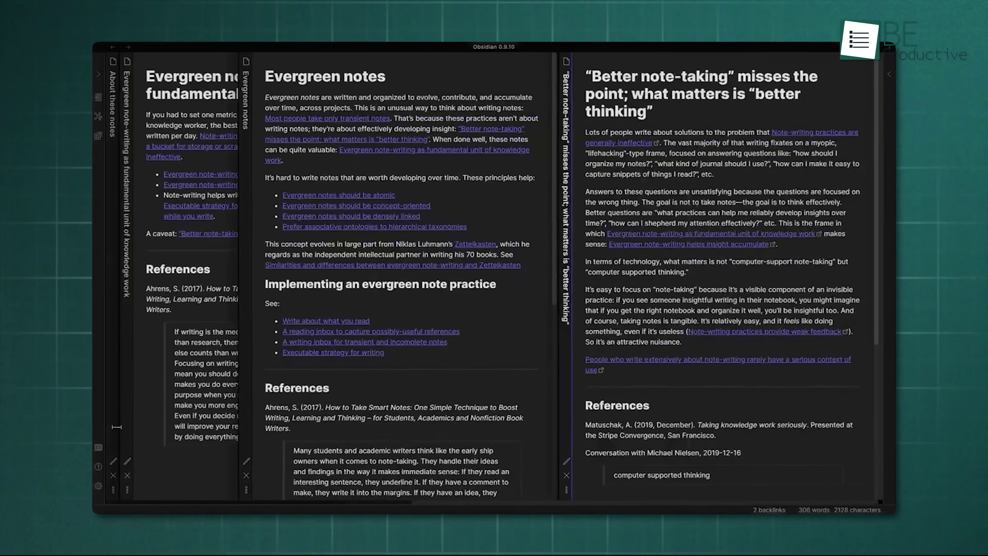
pyautogui.click(117, 427)
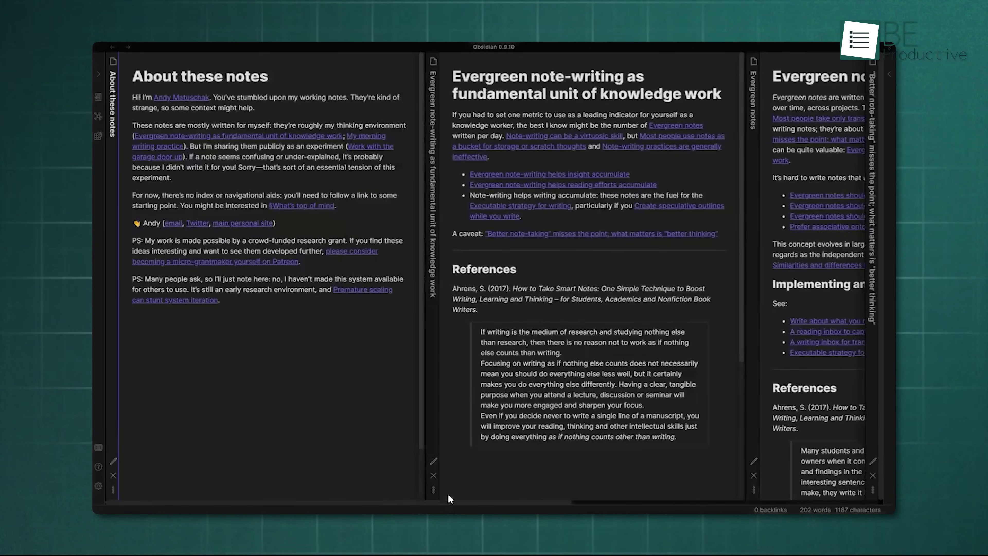
pyautogui.hscroll(5, 451, 500)
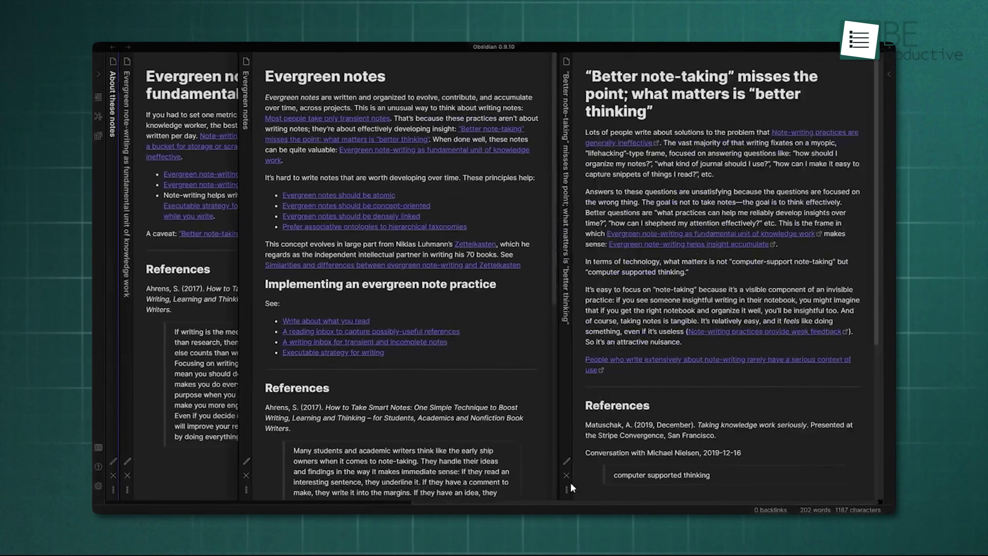
pyautogui.click(567, 476)
pyautogui.click(566, 474)
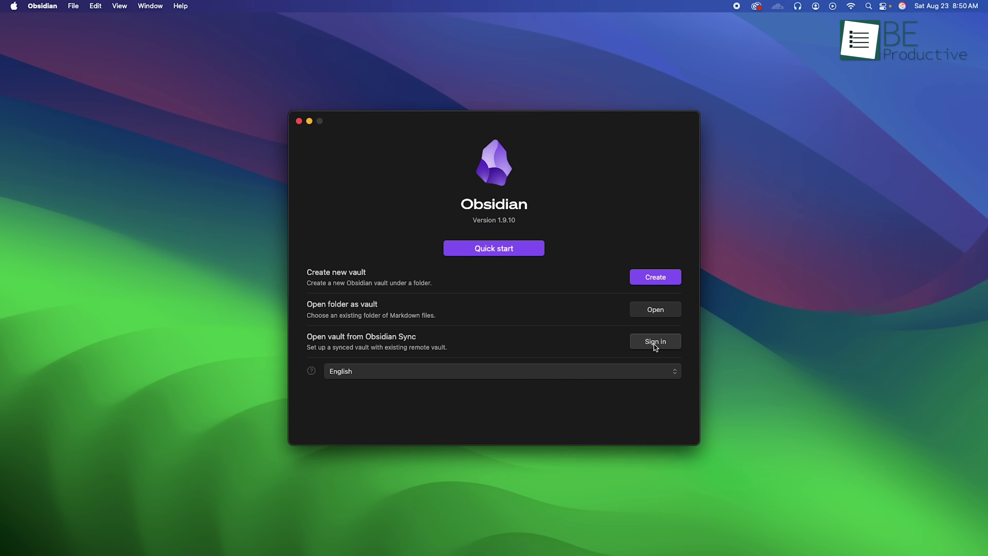
# Create a local vault named Draft with 'untitled folder' as its location.
pyautogui.click(652, 279)
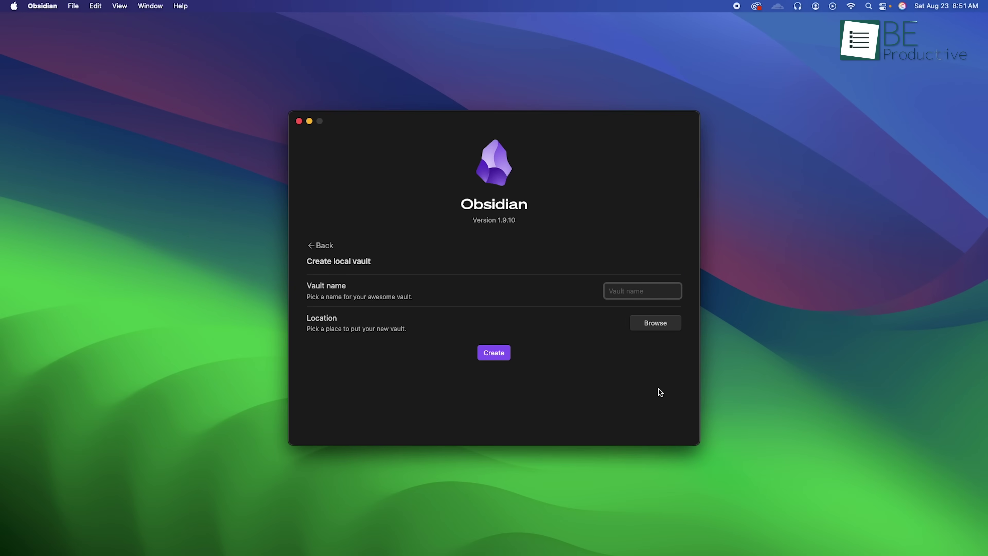
pyautogui.write('Draft')
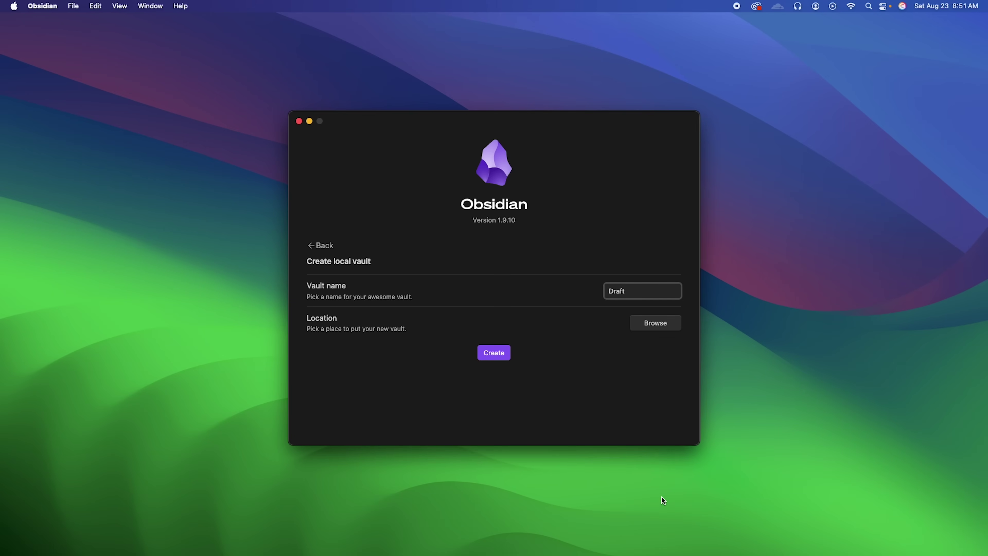
pyautogui.click(494, 358)
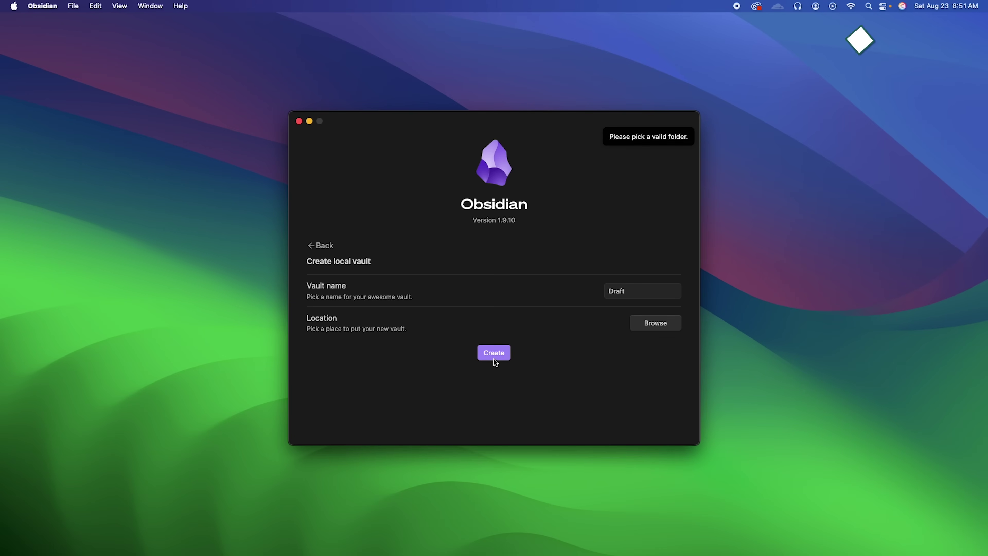
pyautogui.click(646, 327)
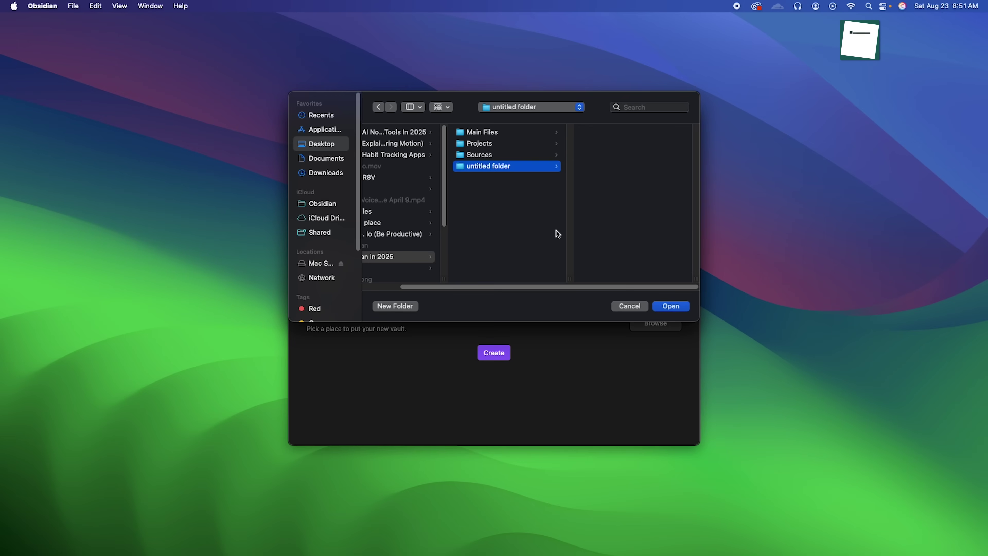
pyautogui.click(672, 306)
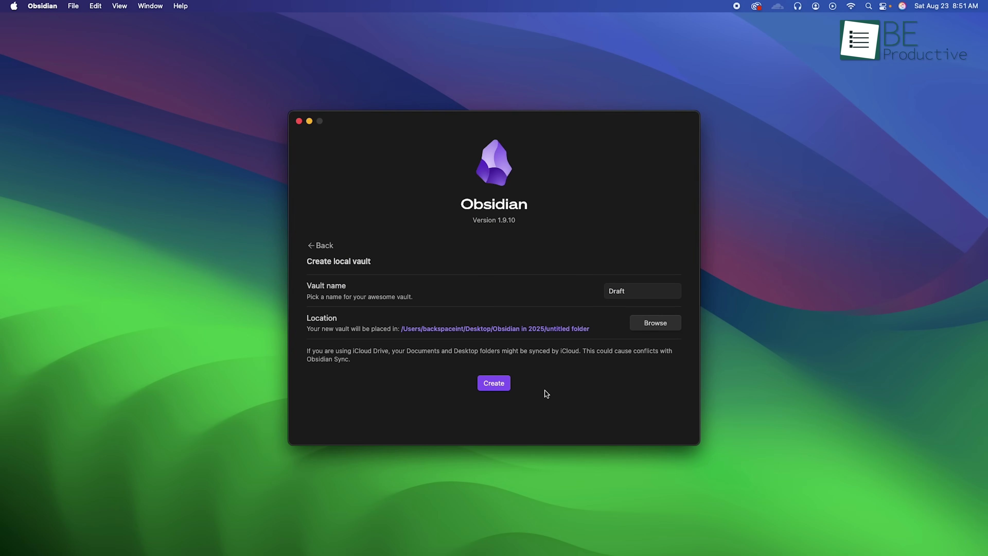
pyautogui.click(501, 386)
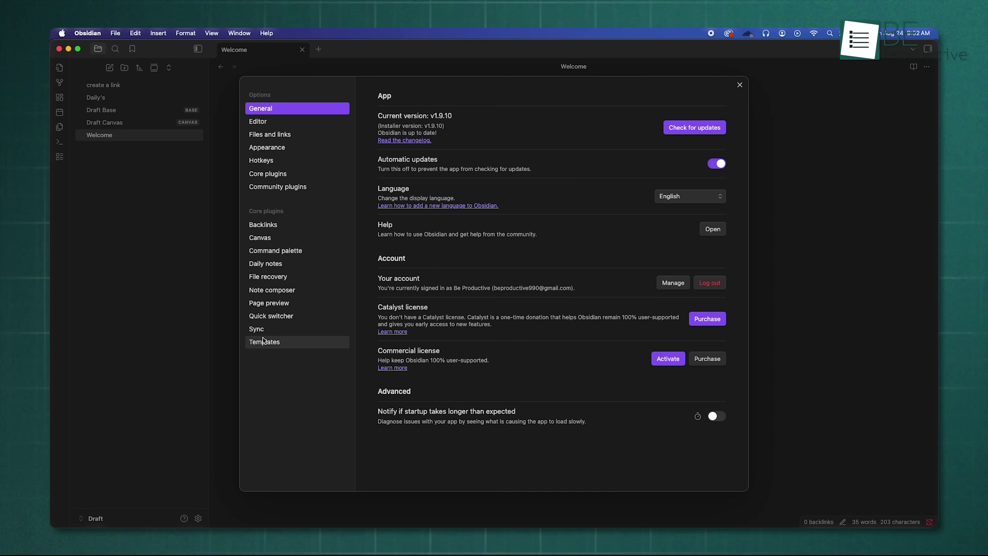
pyautogui.click(305, 330)
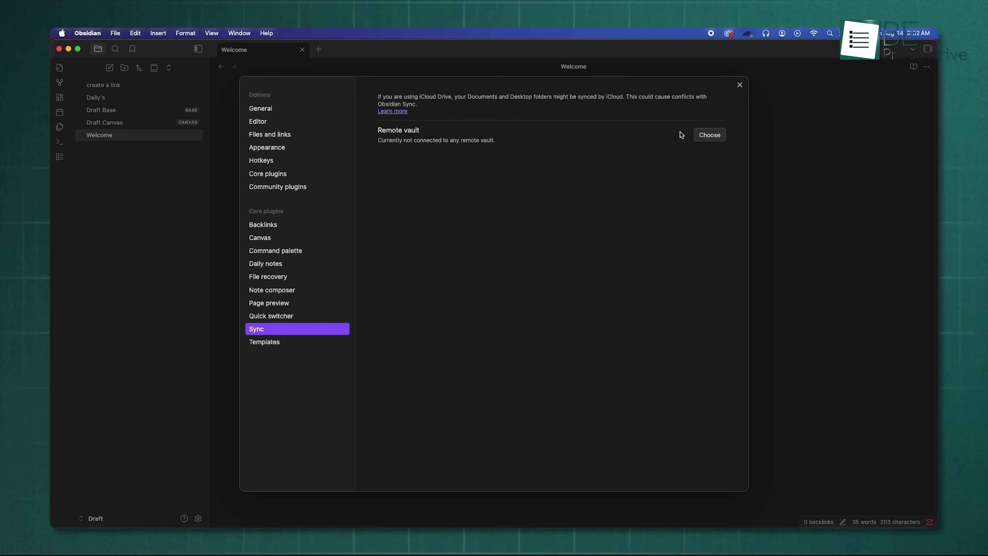
pyautogui.click(709, 135)
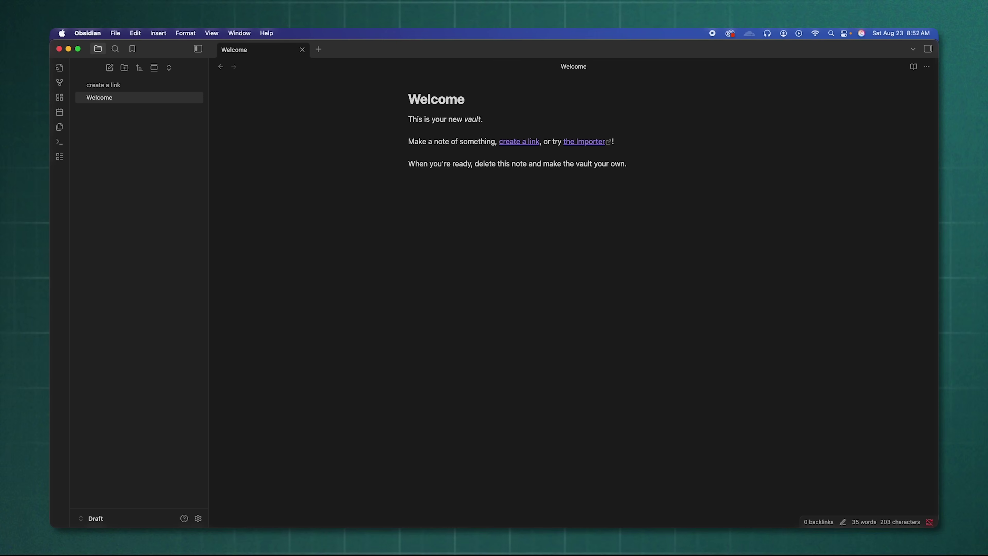
pyautogui.click(198, 518)
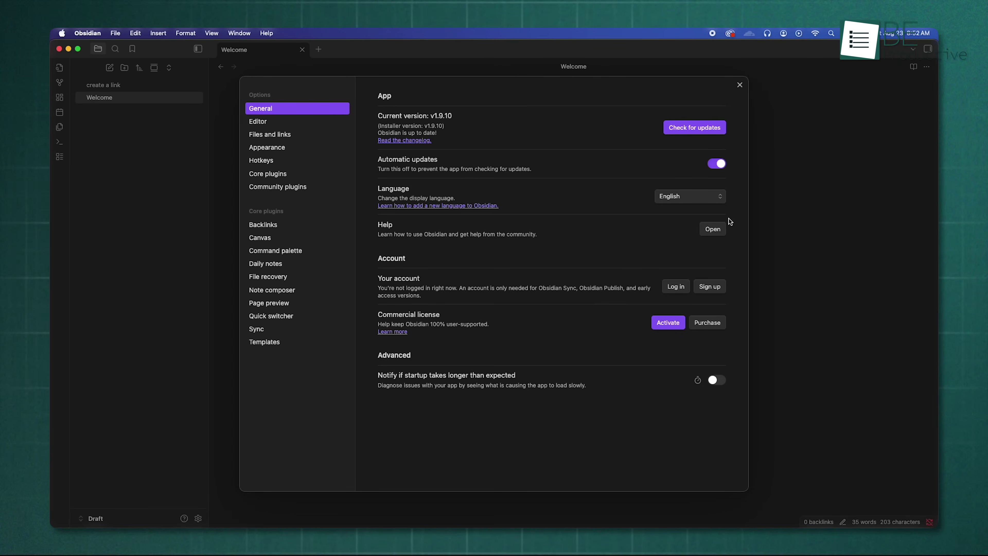
pyautogui.click(721, 198)
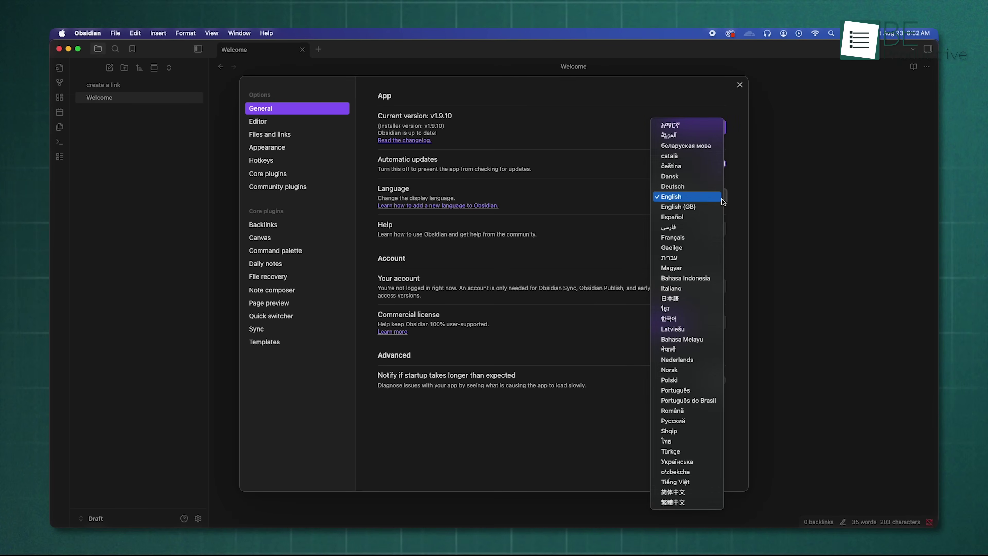
pyautogui.click(684, 197)
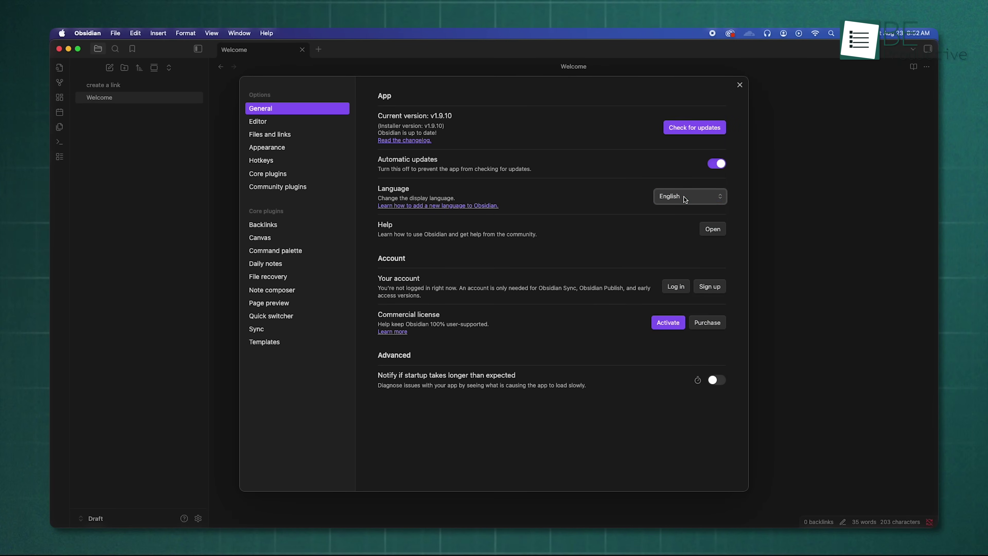
pyautogui.click(739, 84)
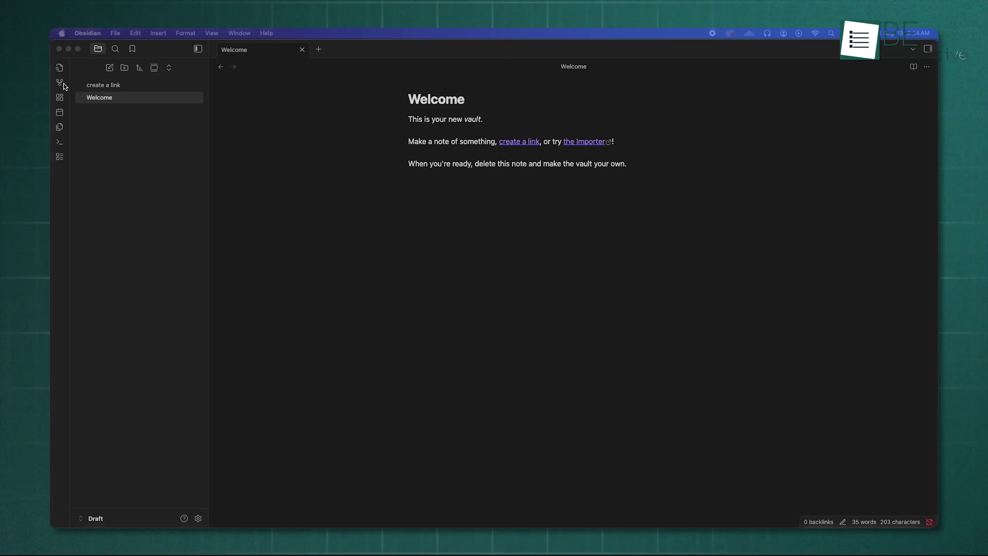
# From the ribbon, open the graph, a new canvas, today's daily note, a template, and the command palette.
pyautogui.click(59, 83)
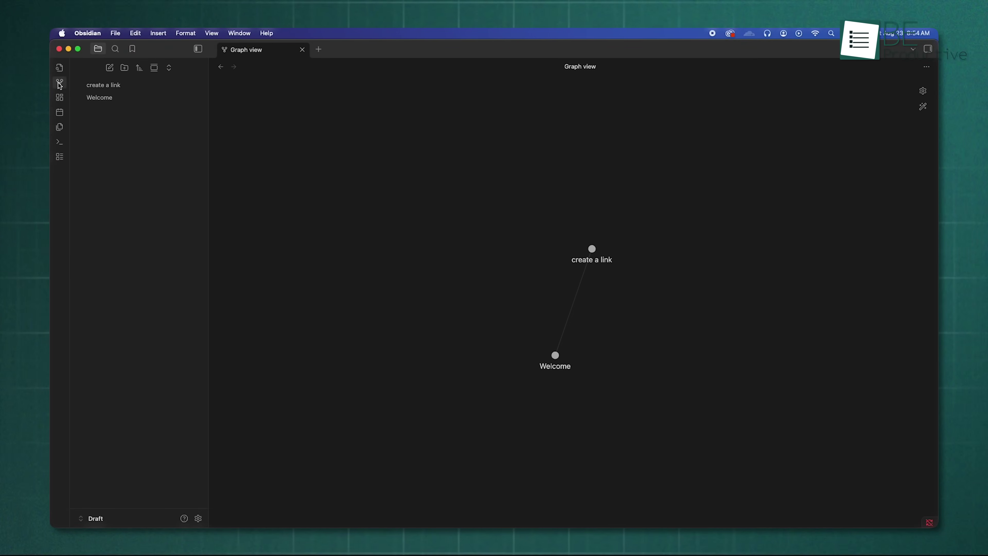
pyautogui.click(59, 98)
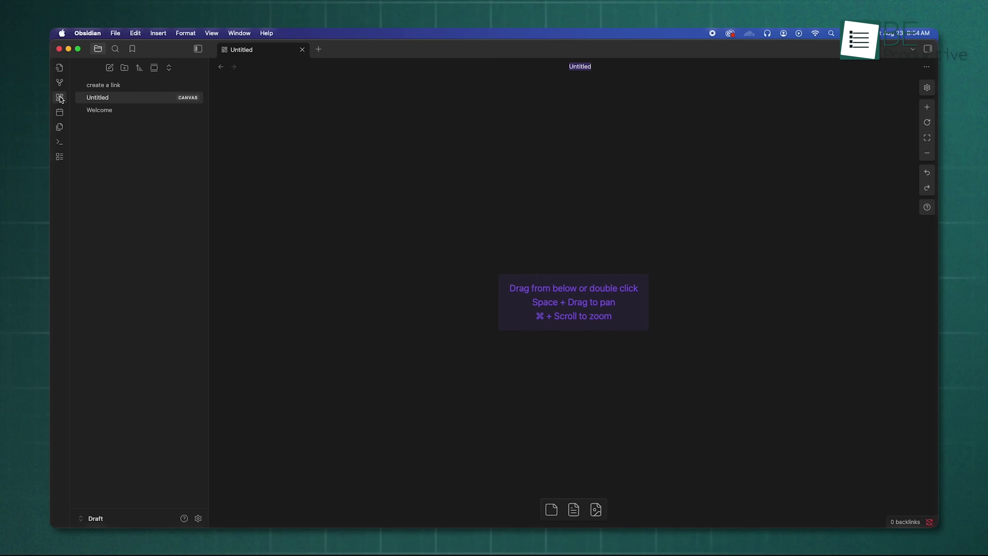
pyautogui.click(60, 113)
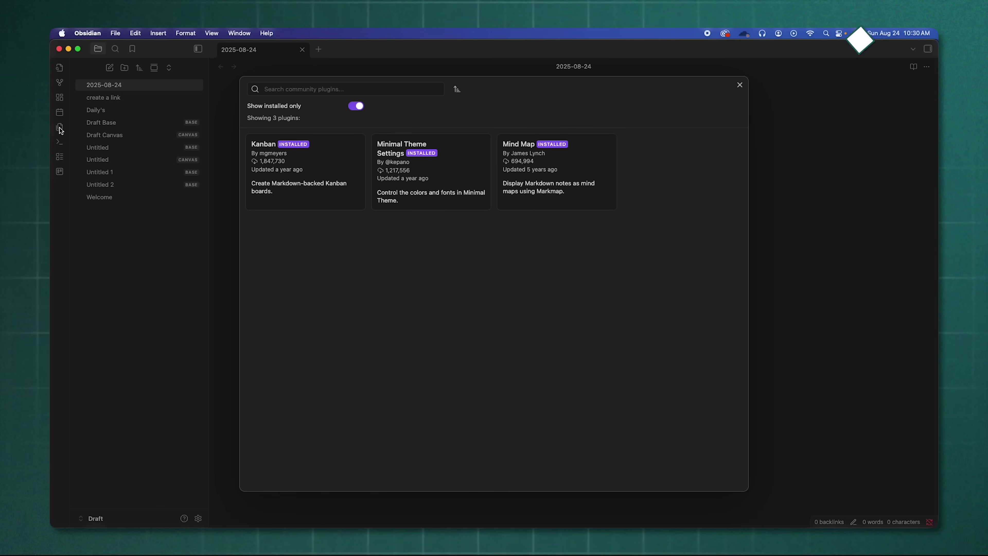
pyautogui.click(60, 128)
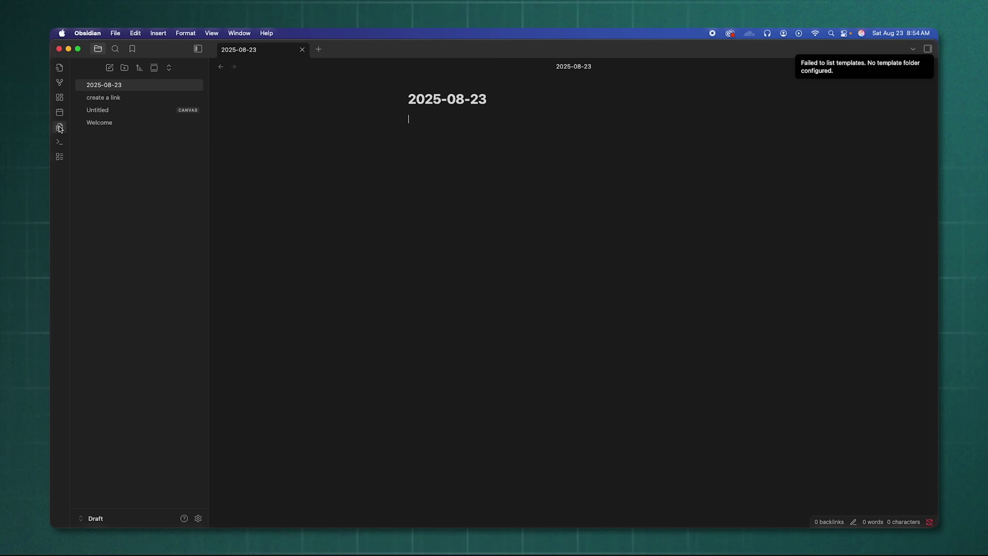
pyautogui.click(62, 144)
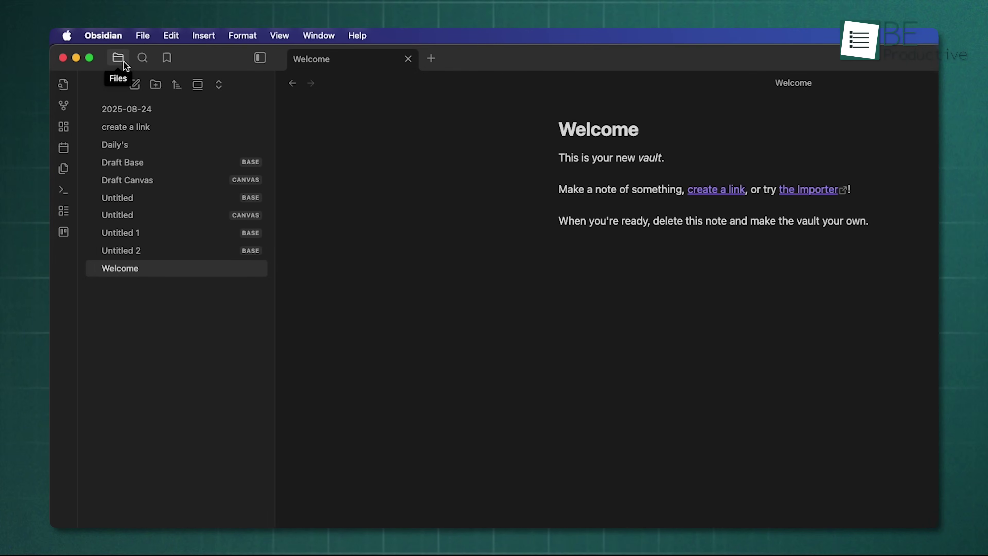
# Look at the Search and Bookmarks panes, then add an Untitled note and an Untitled folder.
pyautogui.click(140, 60)
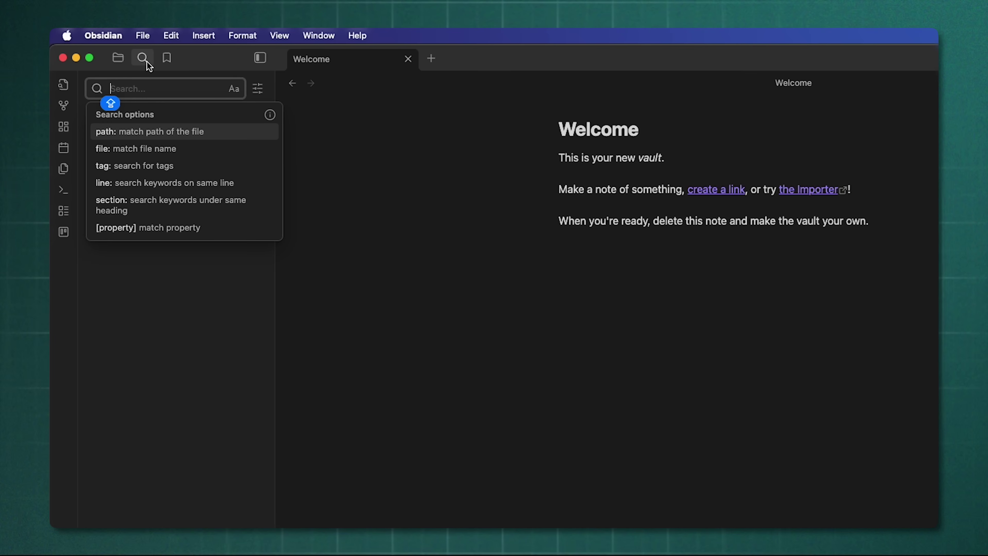
pyautogui.click(168, 63)
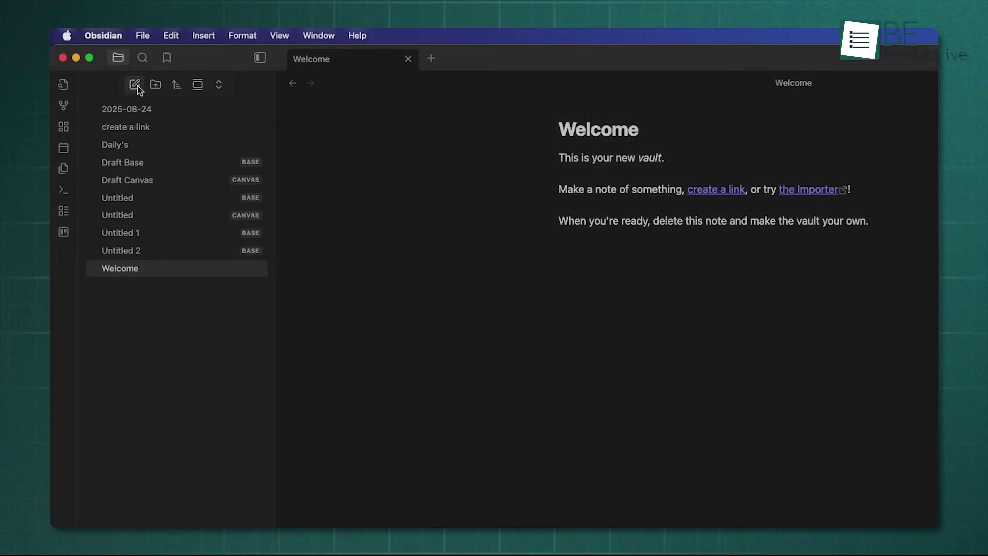
pyautogui.click(134, 84)
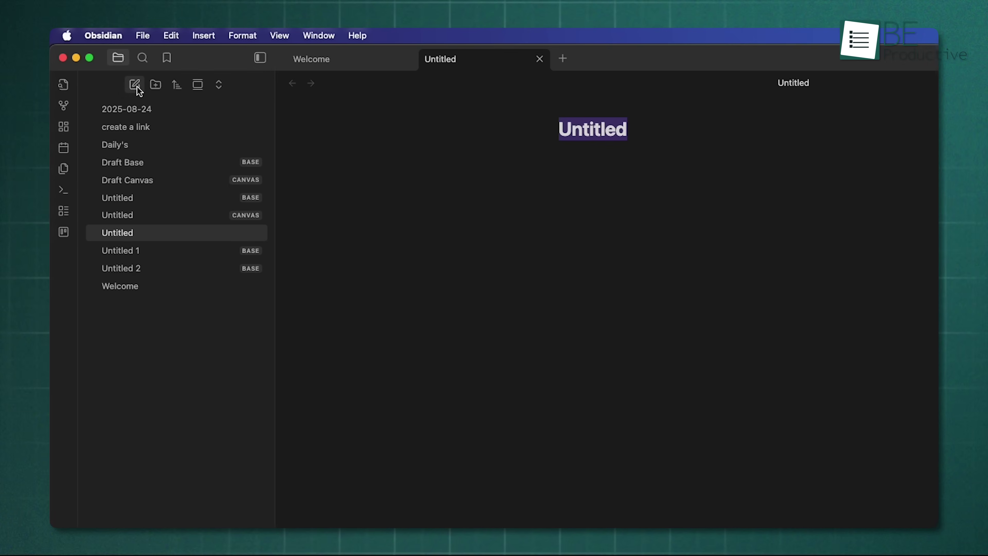
pyautogui.click(161, 90)
# Keep the current file sort order and turn off auto-reveal of the current file.
pyautogui.click(174, 86)
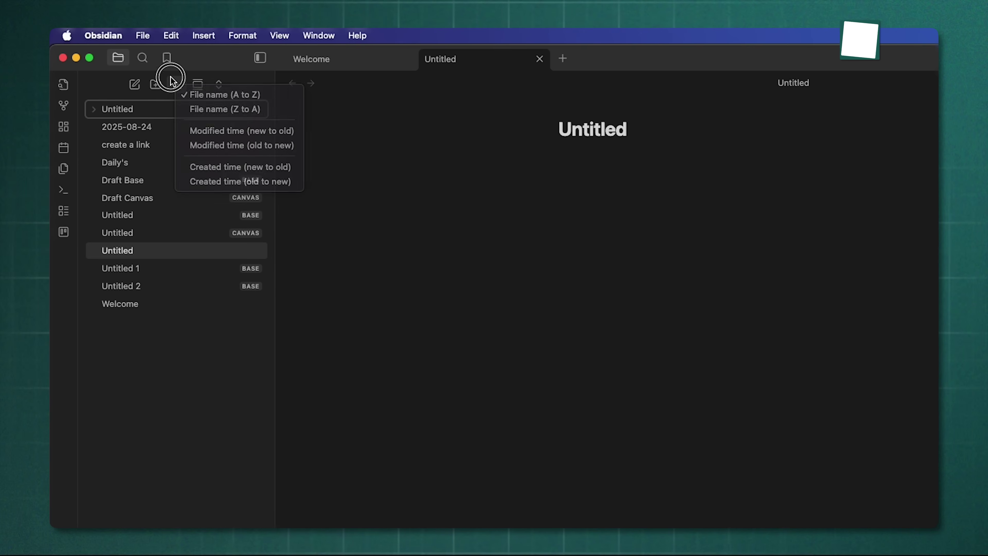
pyautogui.click(174, 84)
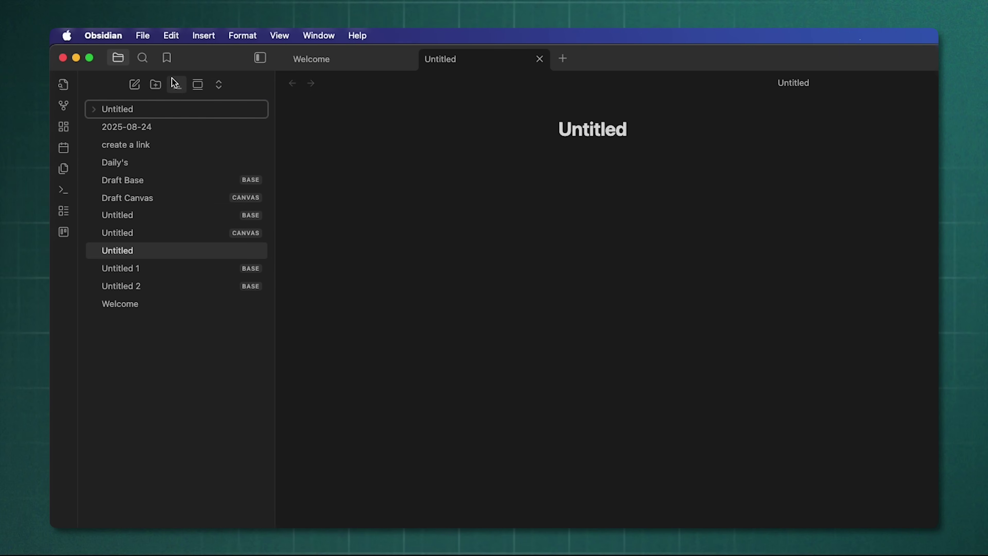
pyautogui.click(195, 90)
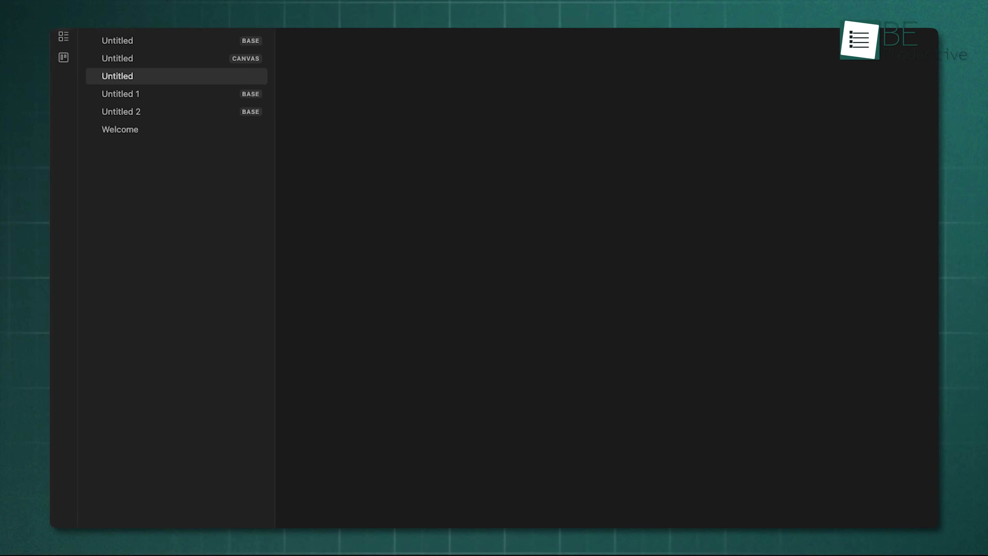
# Check the vault switcher, stay in Draft, then open and close the app settings.
pyautogui.click(130, 516)
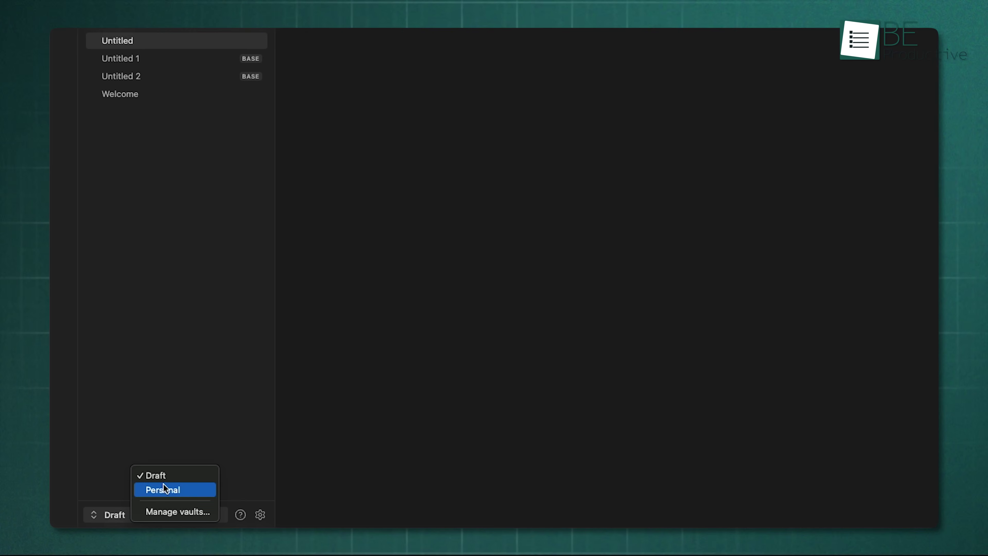
pyautogui.click(170, 475)
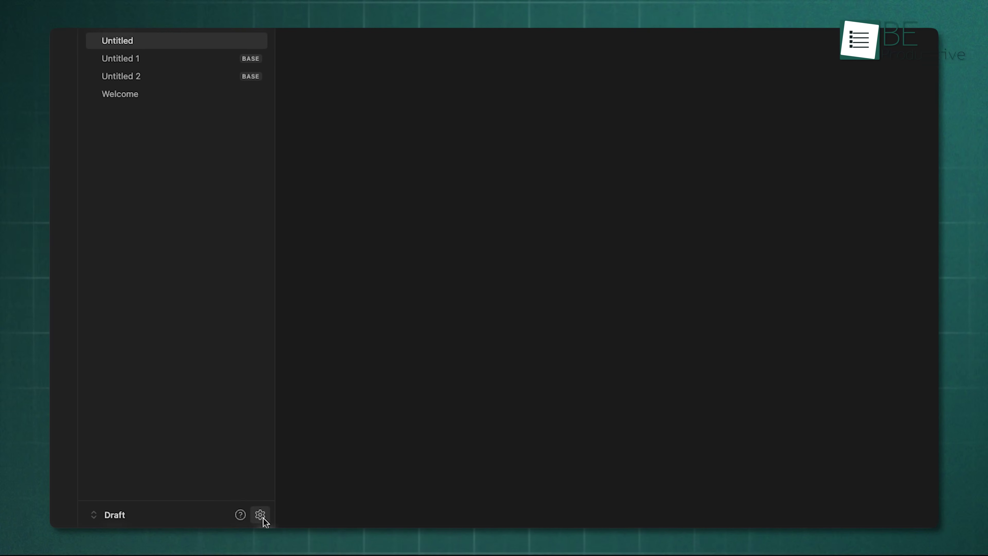
pyautogui.click(261, 515)
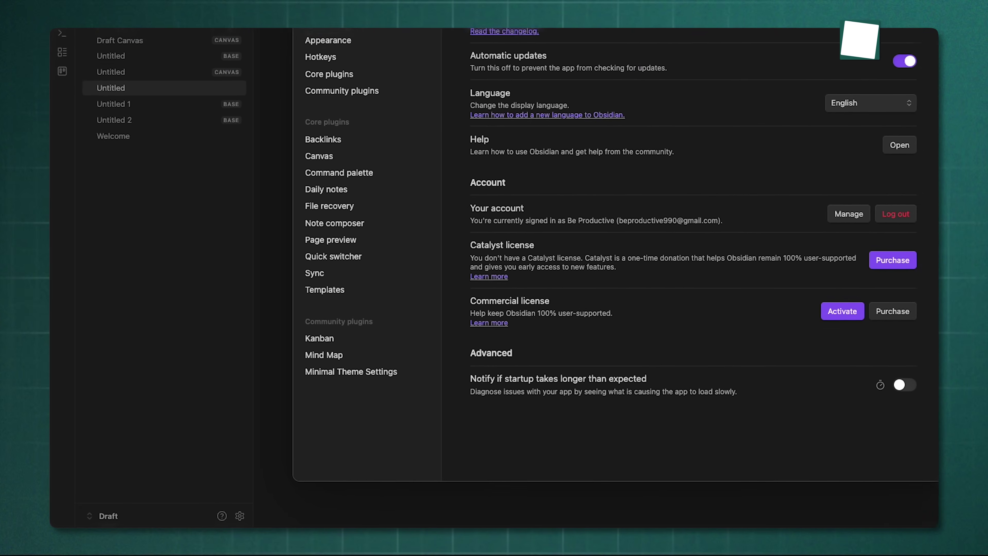
pyautogui.click(789, 47)
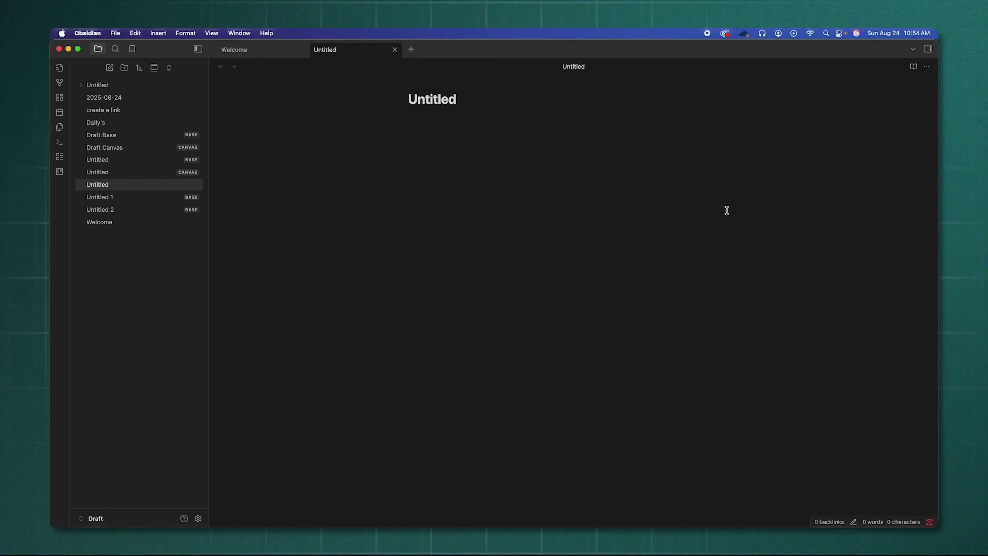
# Step through the Untitled, 2025-08-24 and create a link notes to reach Daily's.
pyautogui.click(608, 315)
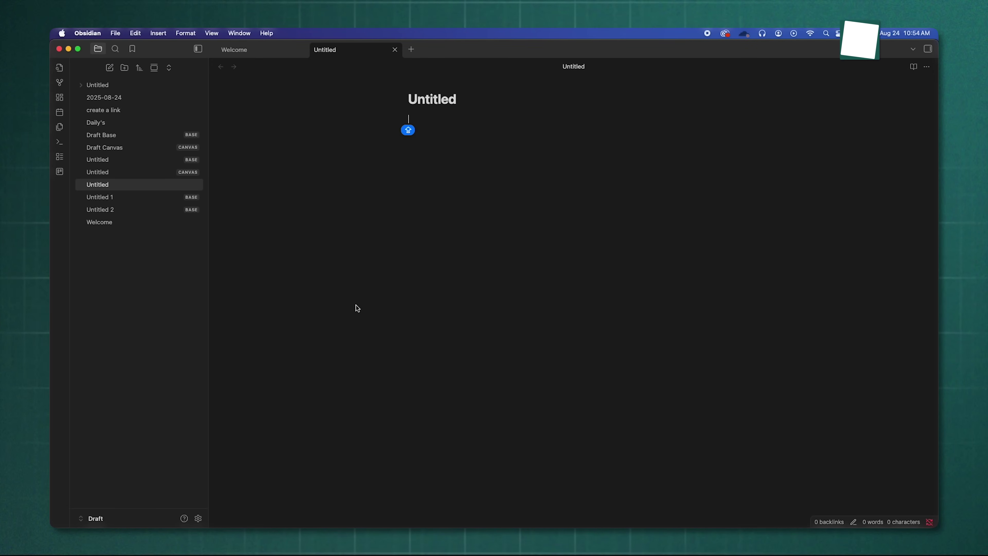
pyautogui.click(115, 97)
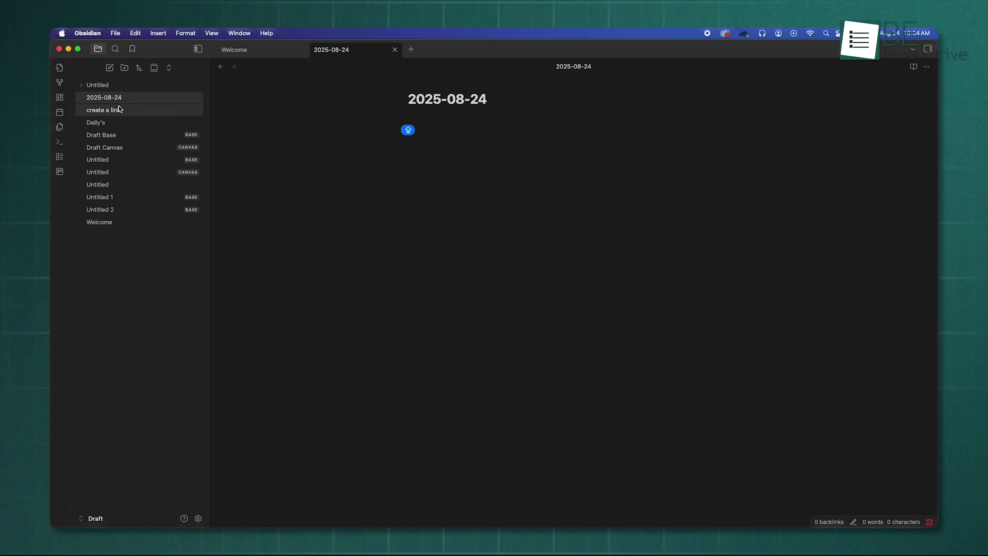
pyautogui.click(119, 110)
pyautogui.click(119, 123)
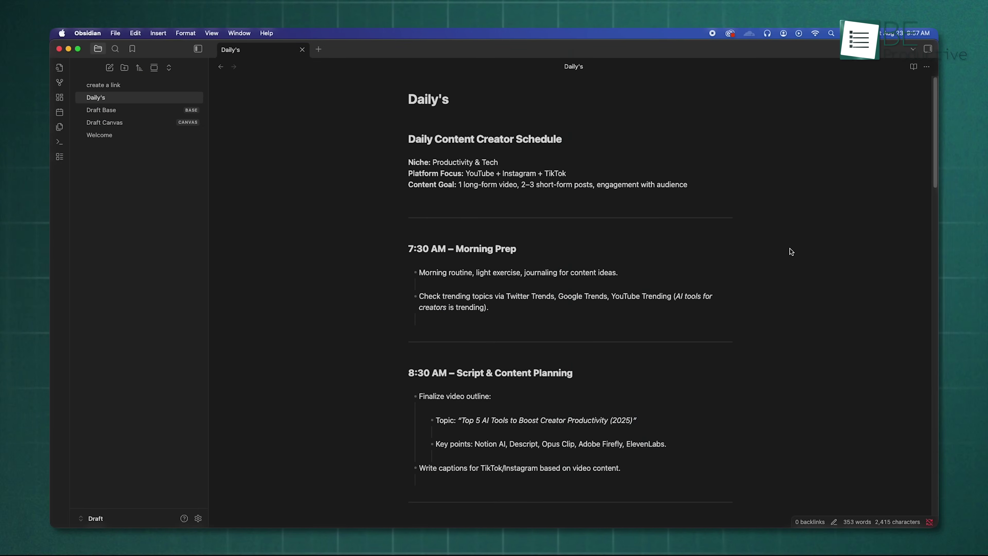
# Reveal the heading markdown and end the last Next-Day Prep bullet with '**Social** post for morning engagement'.
pyautogui.click(513, 139)
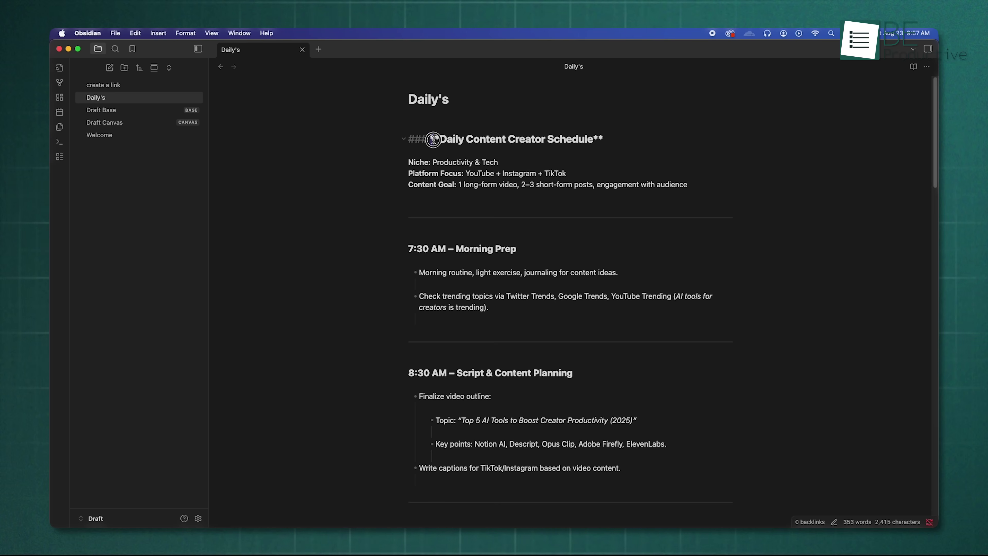
pyautogui.moveTo(433, 139); pyautogui.dragTo(603, 140)
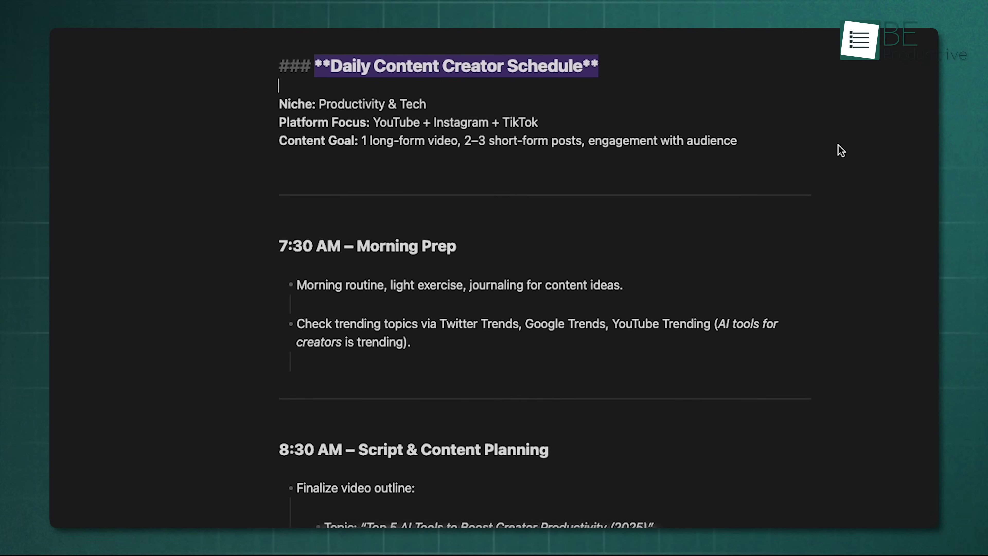
pyautogui.click(407, 246)
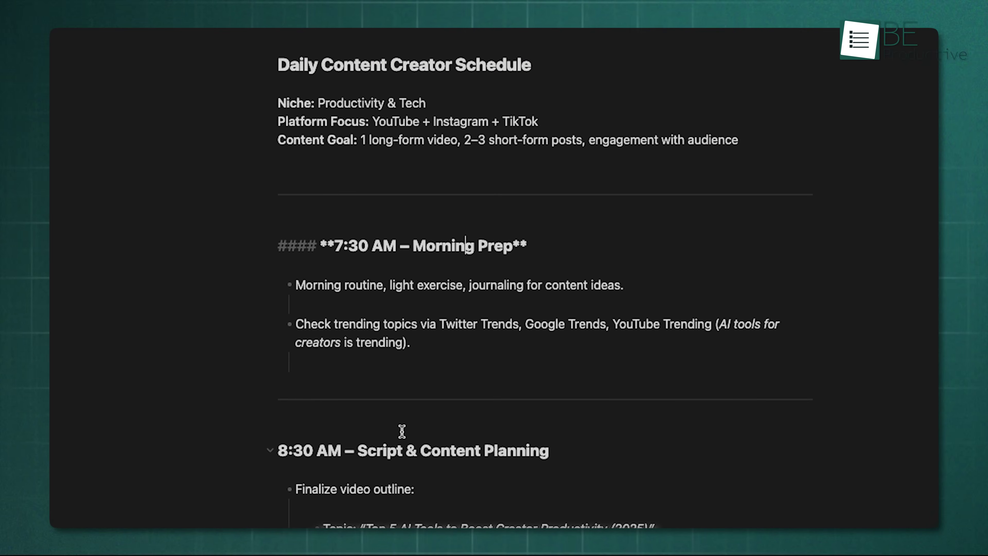
pyautogui.click(403, 451)
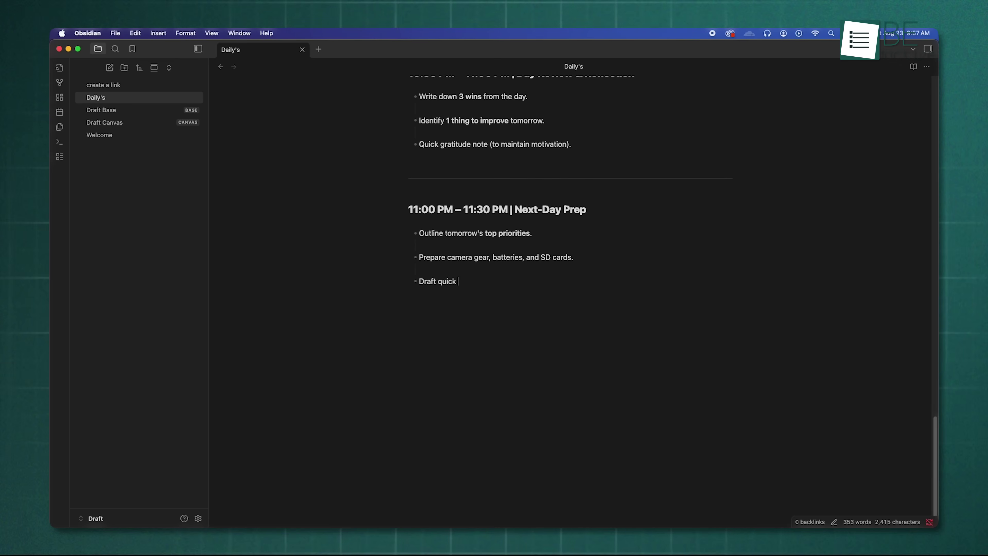
pyautogui.write('**')
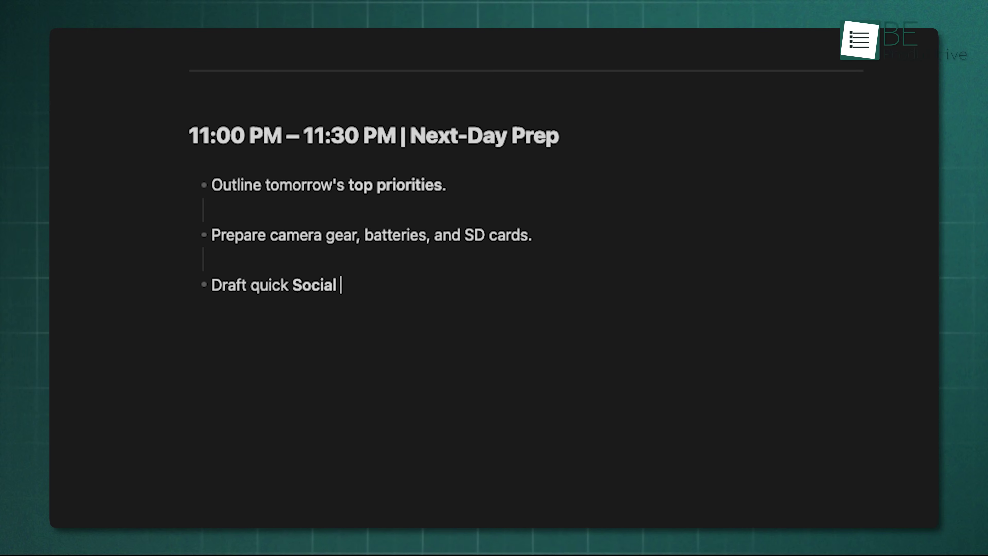
pyautogui.write('post for morning engagement')
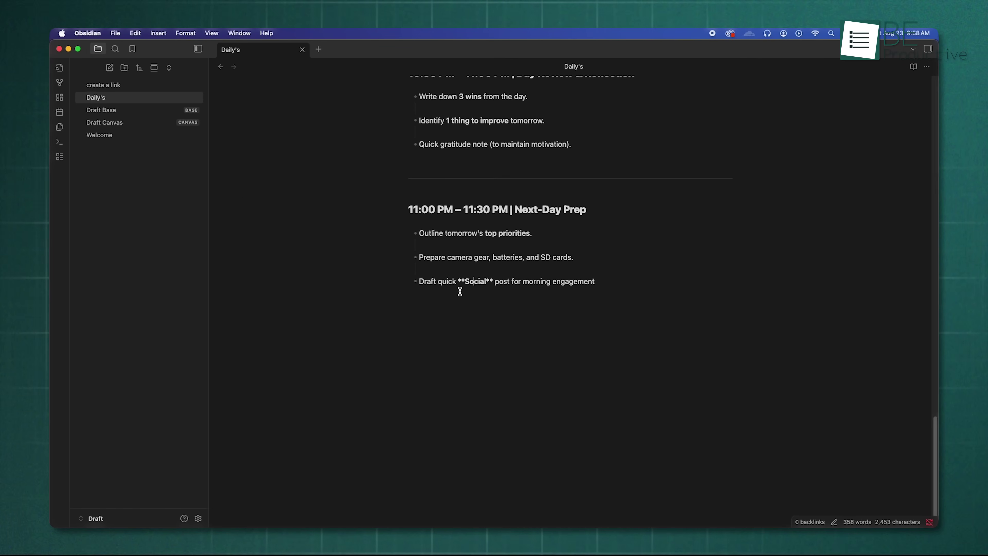
# Inspect the bold markup by selecting Social and the '1 thing to improve' phrase.
pyautogui.moveTo(458, 282); pyautogui.dragTo(491, 286)
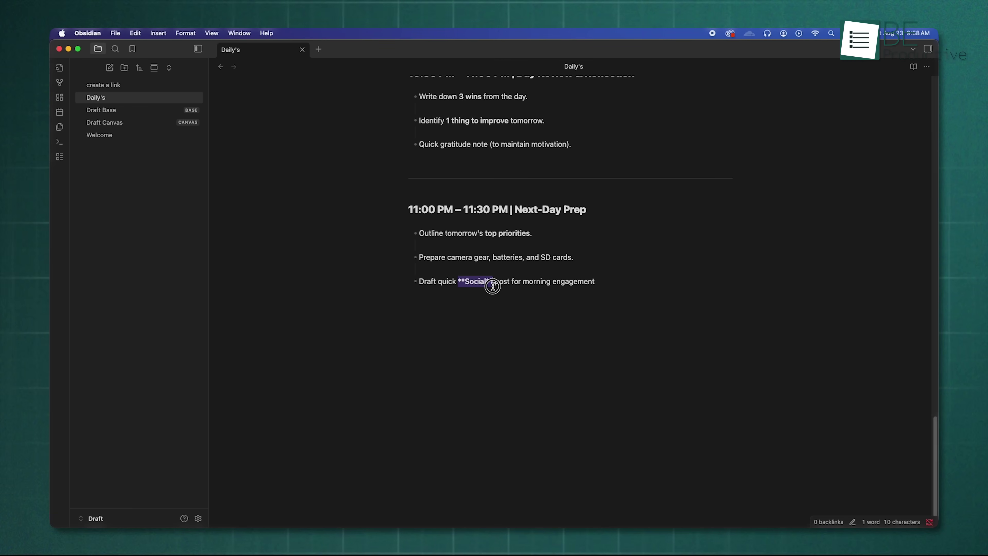
pyautogui.click(638, 439)
pyautogui.scroll(4, 657, 426)
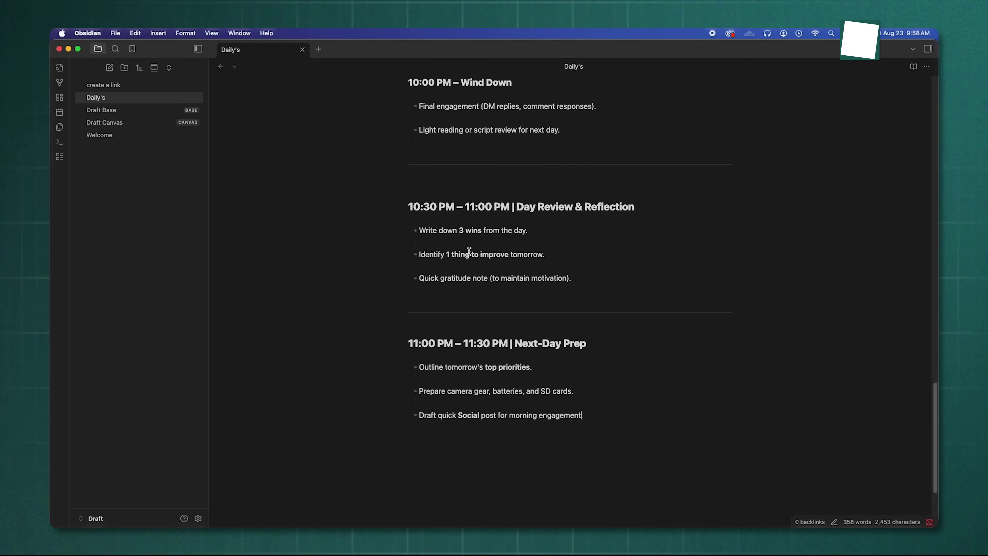
pyautogui.moveTo(448, 254); pyautogui.dragTo(494, 259)
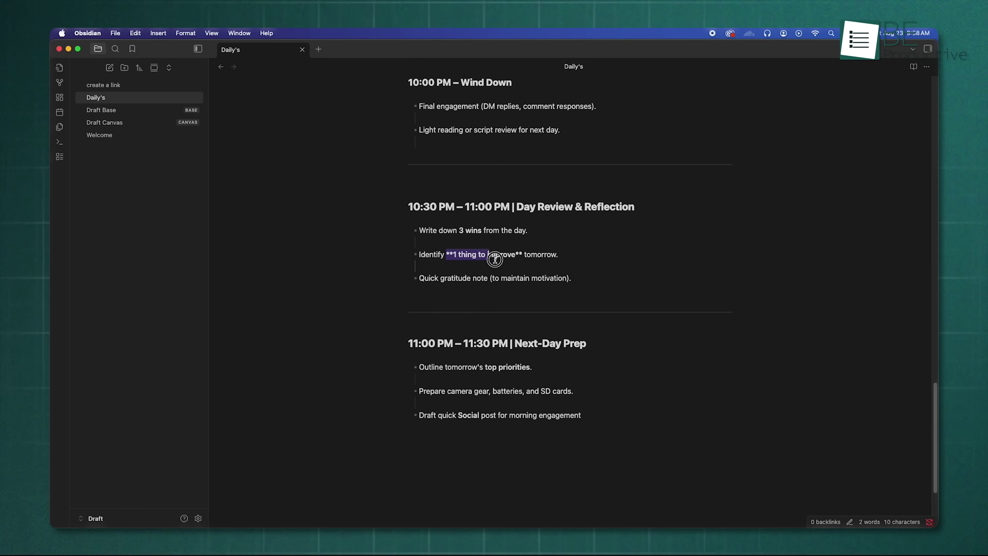
pyautogui.click(656, 345)
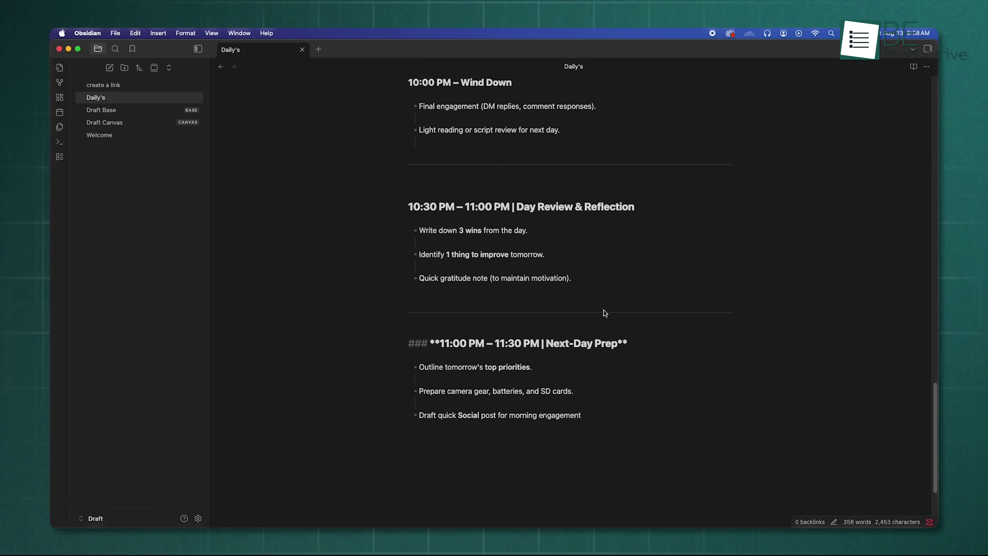
pyautogui.scroll(5, 601, 269)
pyautogui.scroll(3, 540, 269)
pyautogui.scroll(15, 540, 270)
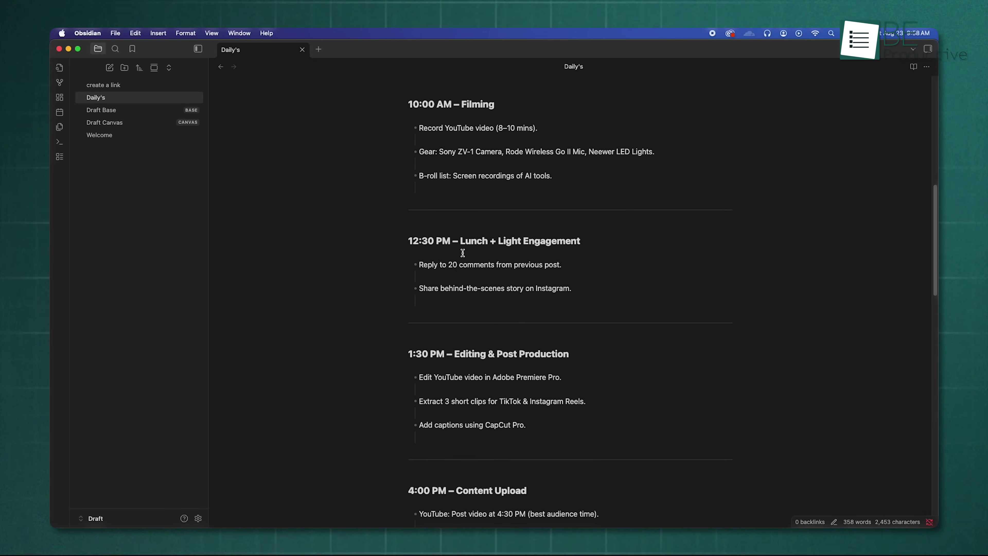
# Select the 12:30 PM heading and move the Category column after Hardness and Moonstone above Diamond.
pyautogui.click(473, 238)
pyautogui.moveTo(435, 242); pyautogui.dragTo(571, 243)
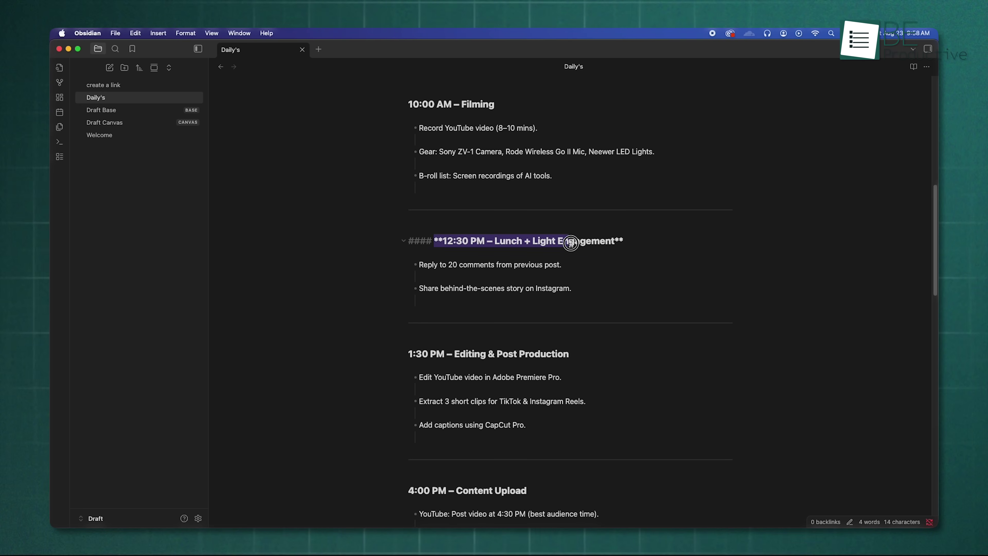
pyautogui.click(679, 375)
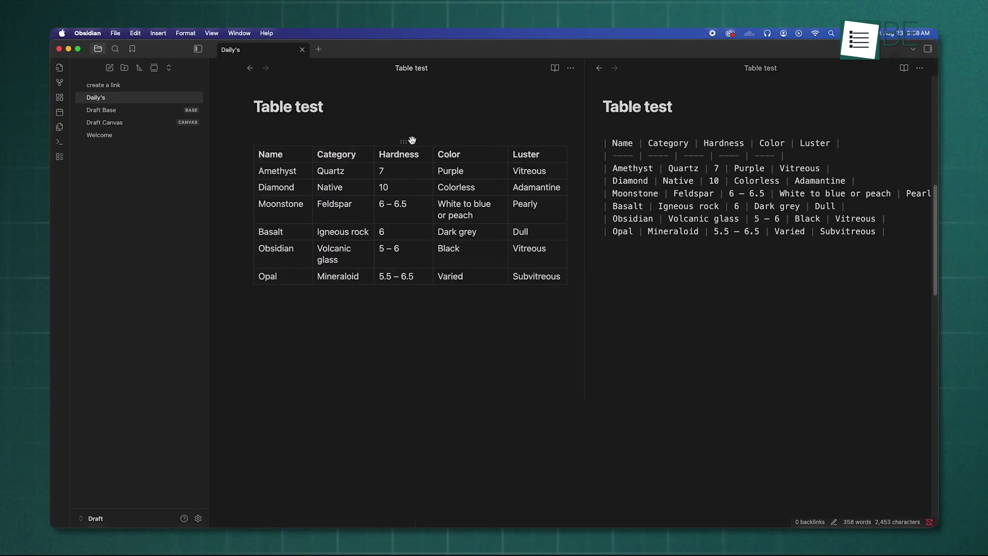
pyautogui.moveTo(341, 142); pyautogui.dragTo(389, 142)
pyautogui.moveTo(250, 212); pyautogui.dragTo(250, 186)
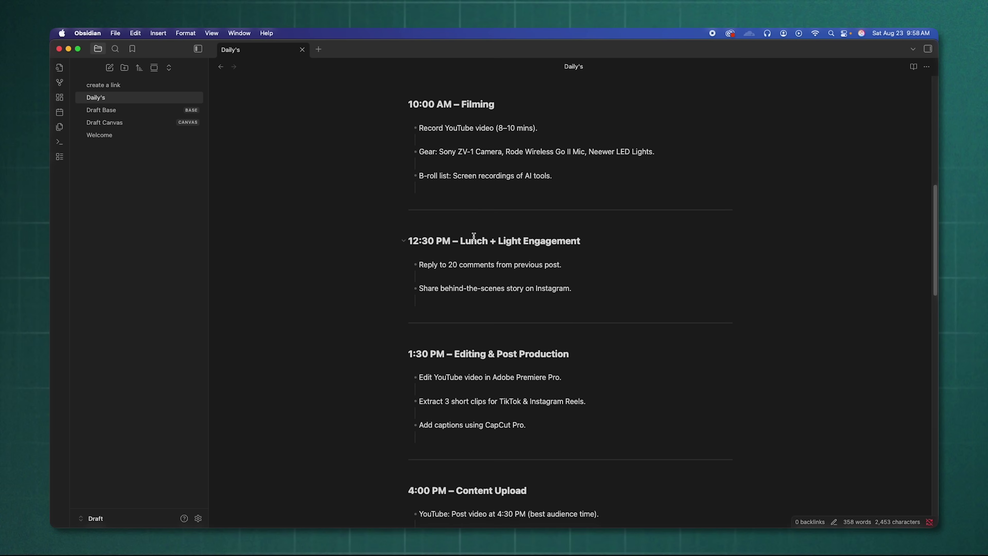
pyautogui.click(440, 243)
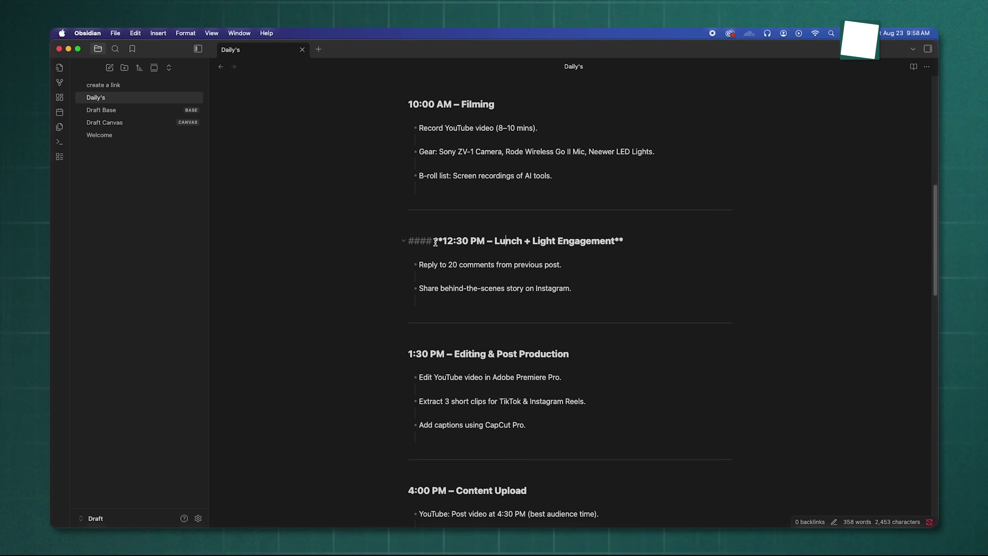
pyautogui.moveTo(435, 243); pyautogui.dragTo(512, 243)
pyautogui.moveTo(621, 243); pyautogui.dragTo(623, 243)
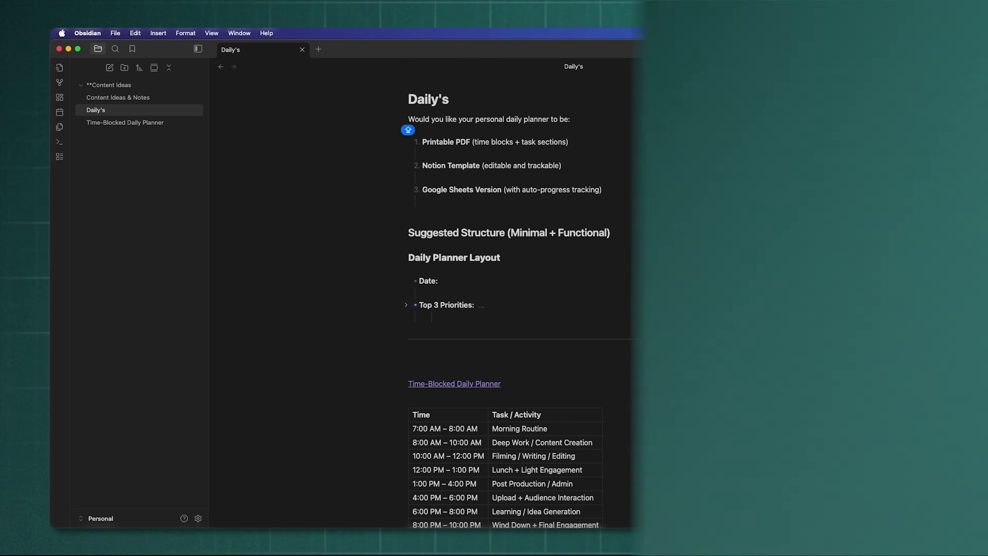
# Follow the links to Time-Blocked Daily Planner and Content Ideas & Notes, moving back between notes.
pyautogui.scroll(-5, 834, 191)
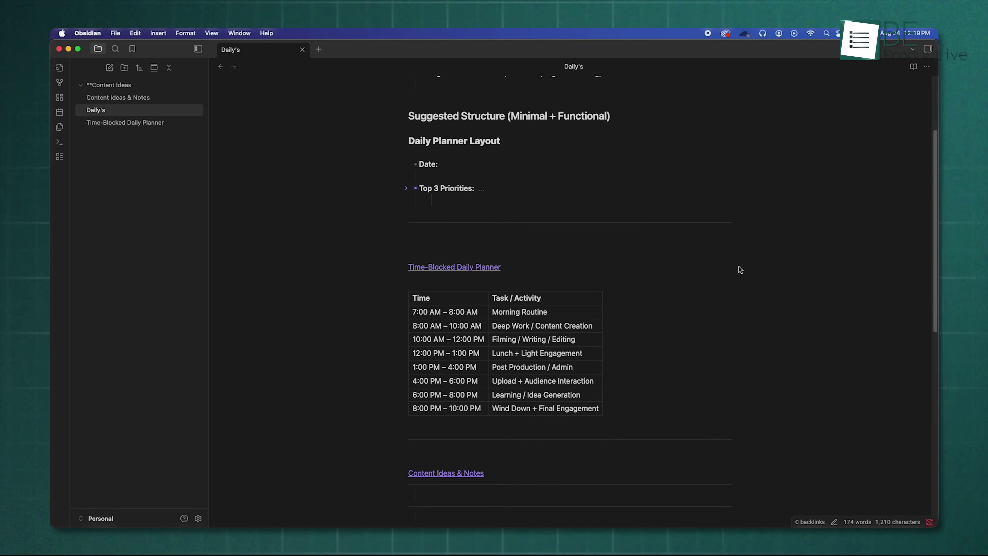
pyautogui.scroll(-5, 758, 290)
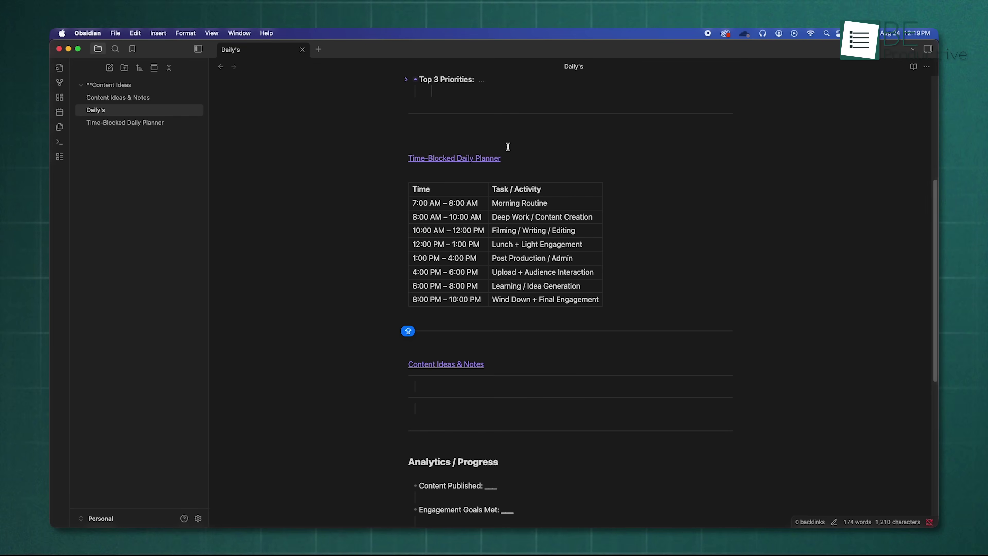
pyautogui.click(486, 158)
pyautogui.scroll(-6, 685, 214)
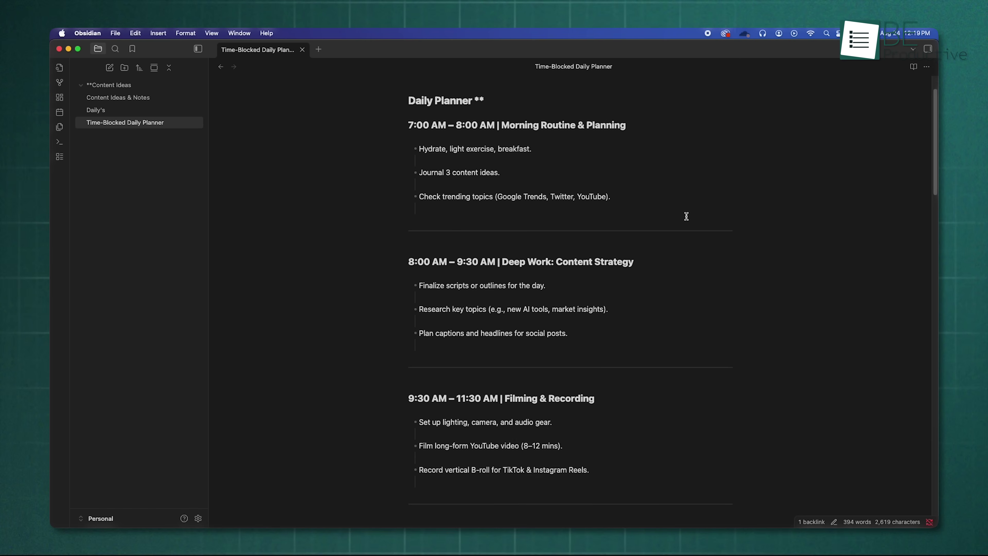
pyautogui.scroll(6, 553, 181)
pyautogui.click(121, 113)
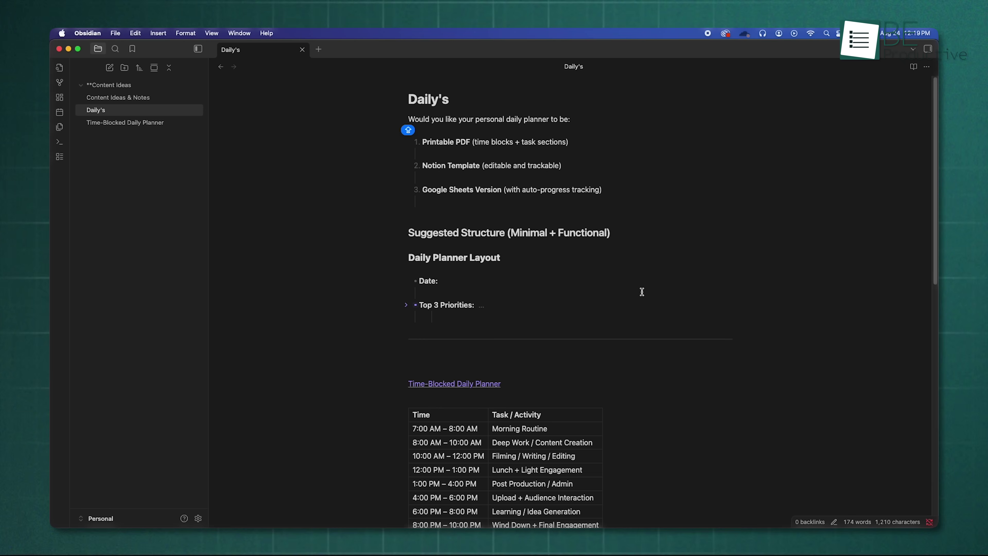
pyautogui.scroll(-10, 657, 291)
pyautogui.click(468, 320)
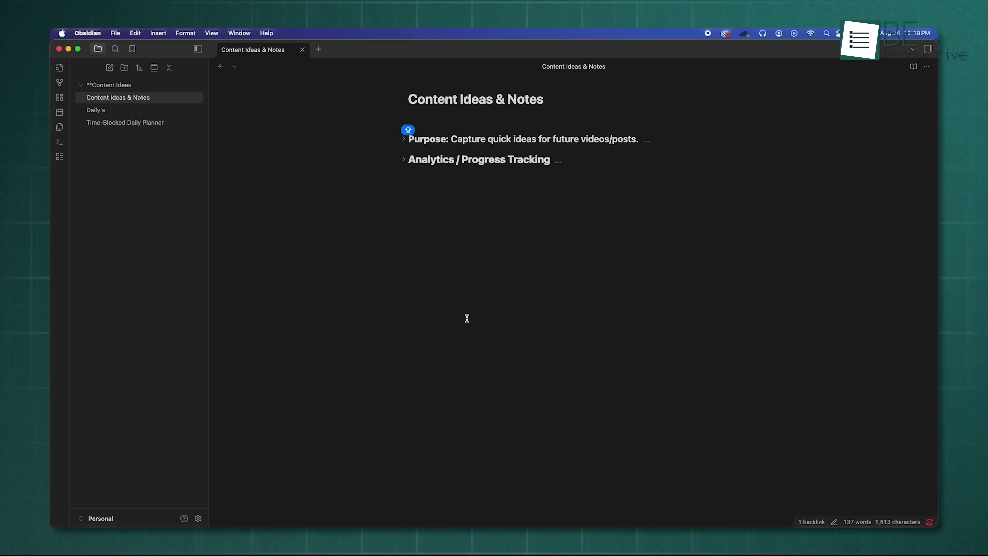
pyautogui.click(135, 124)
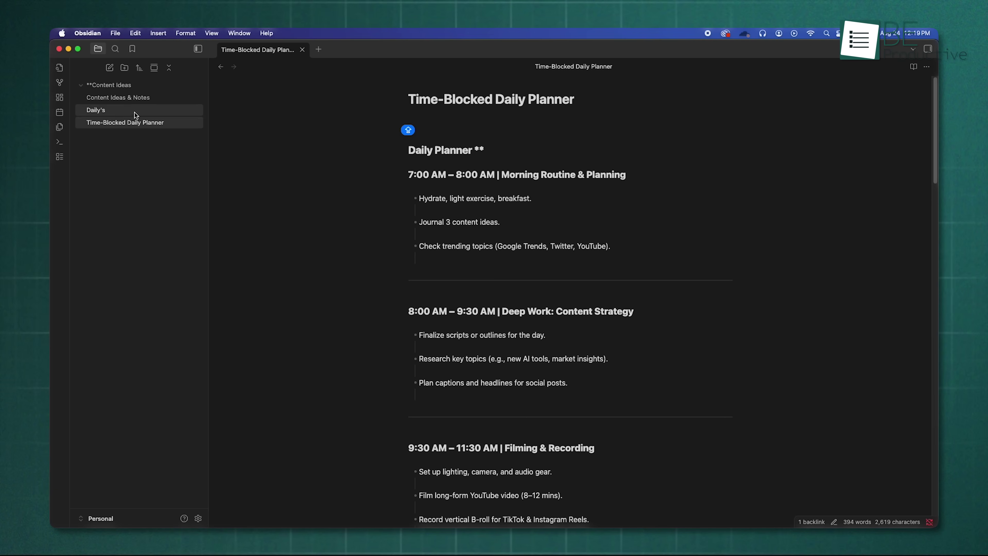
pyautogui.click(133, 99)
pyautogui.click(113, 111)
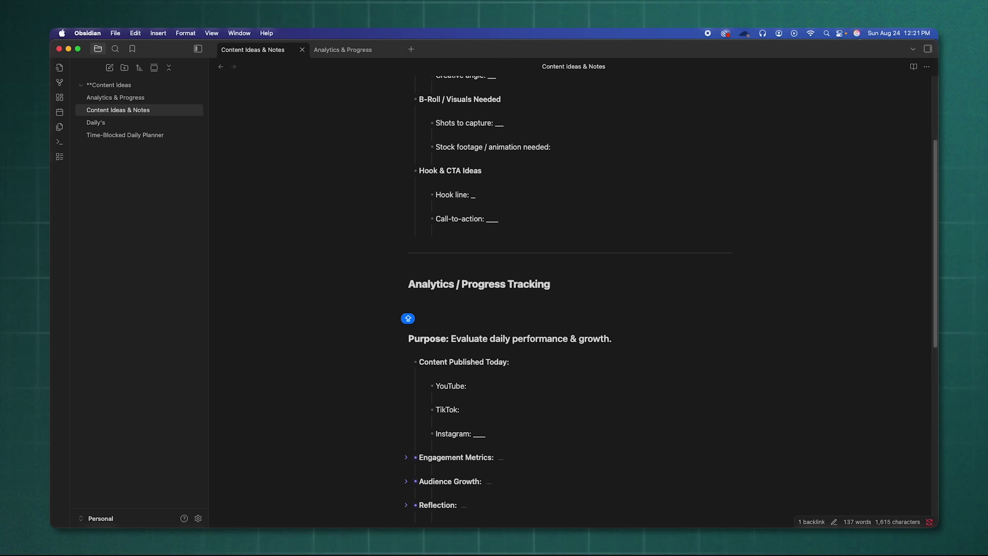
# Insert a [[ link to Analytics & Progress and follow it to open that note.
pyautogui.write('[[')
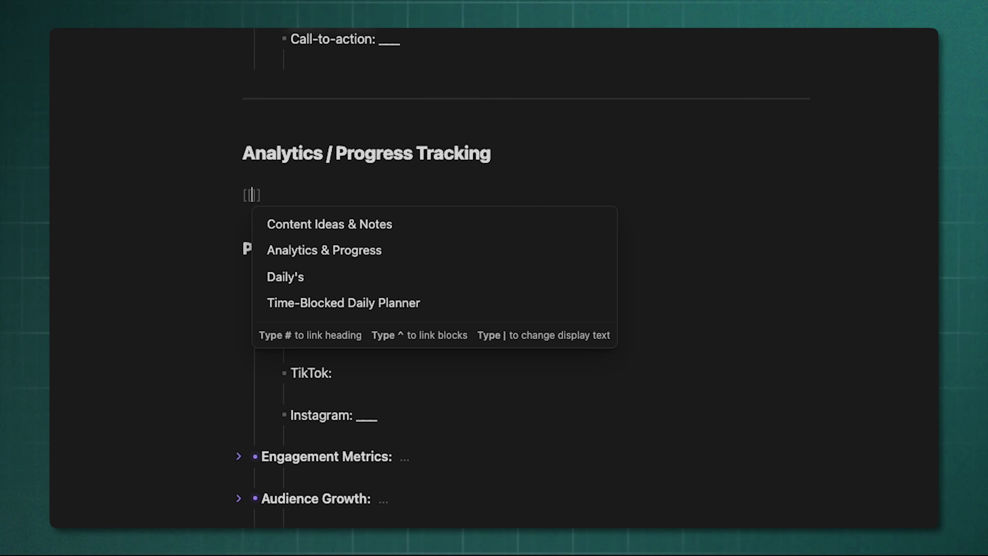
pyautogui.click(427, 256)
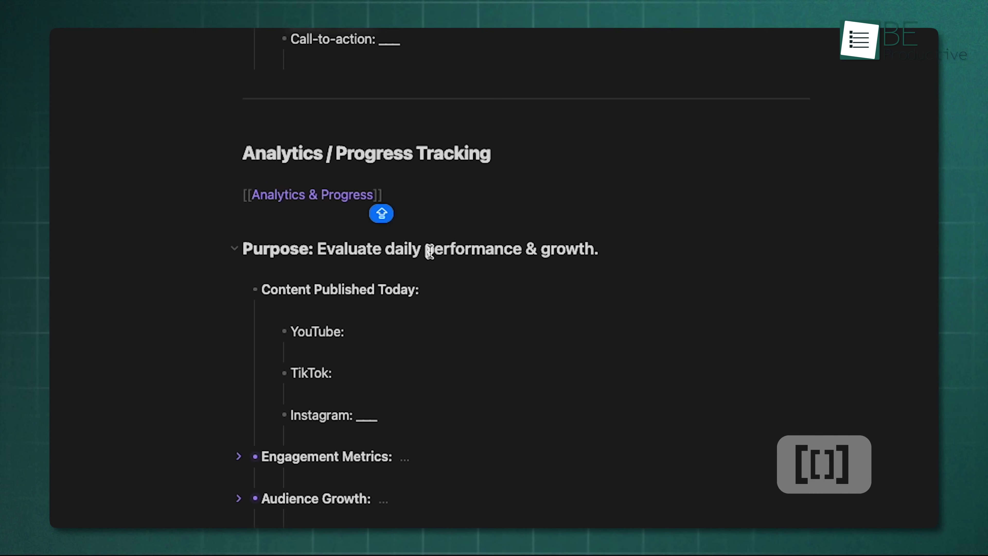
pyautogui.click(713, 249)
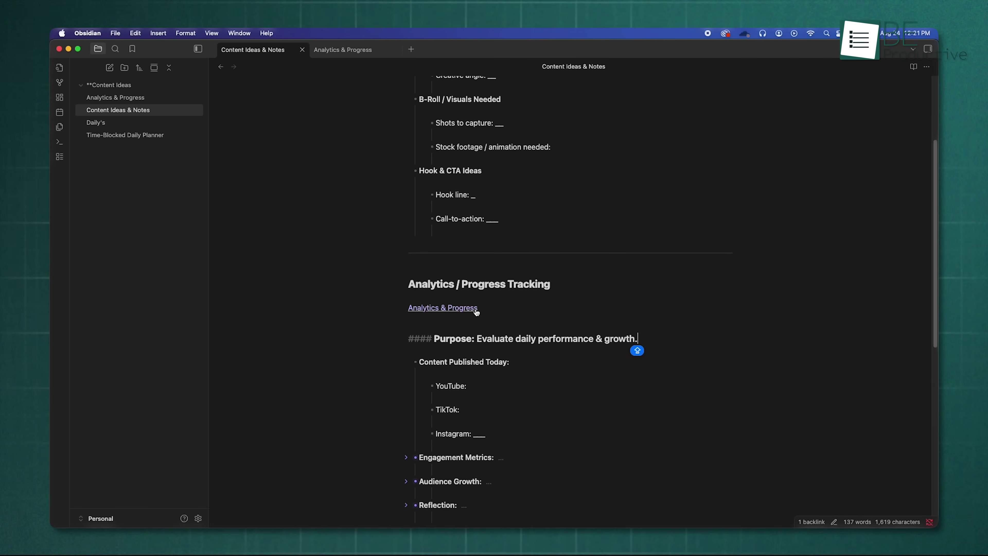
pyautogui.click(475, 309)
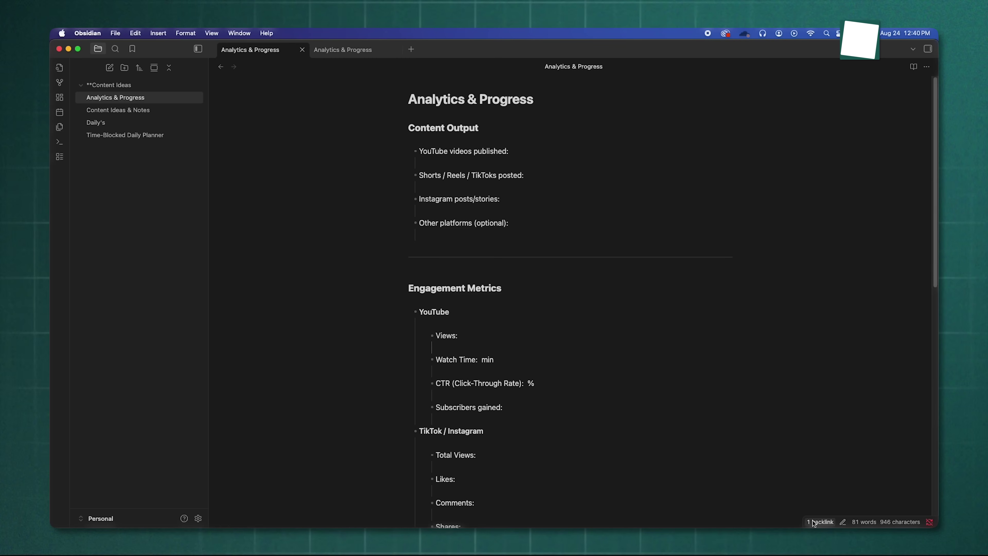
# Show the Analytics & Progress backlinks and expand the linked mention from Daily's.
pyautogui.click(814, 521)
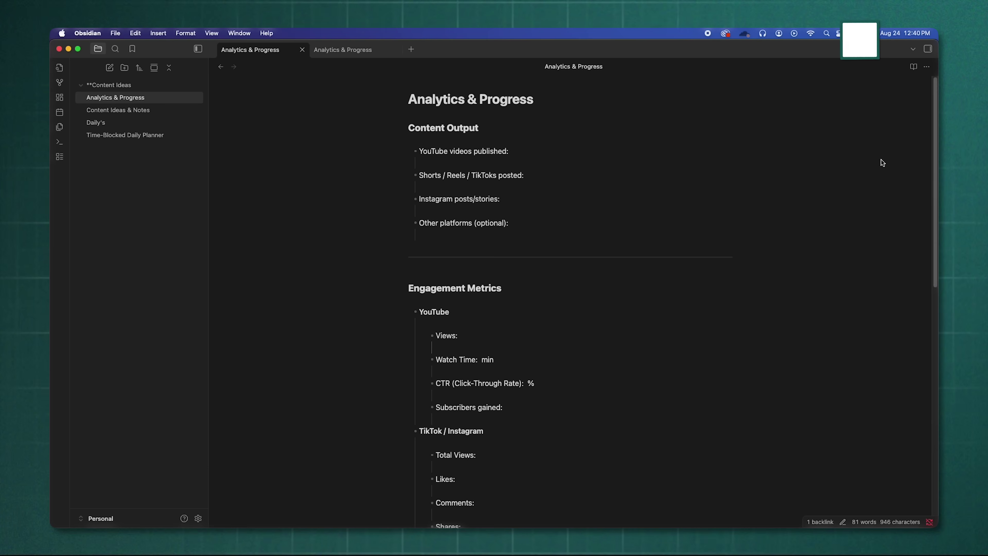
pyautogui.press('super+alt+Left')
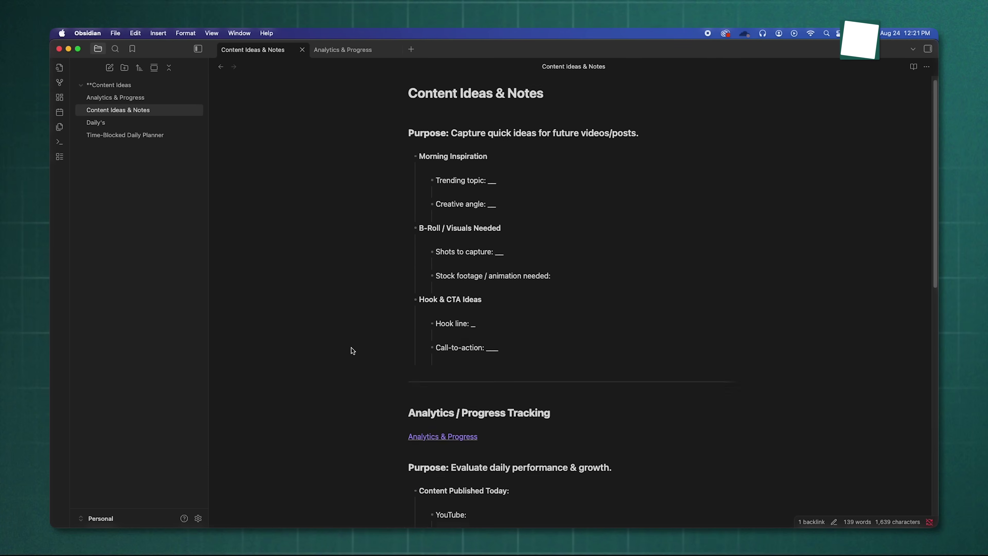
pyautogui.scroll(-3, 351, 347)
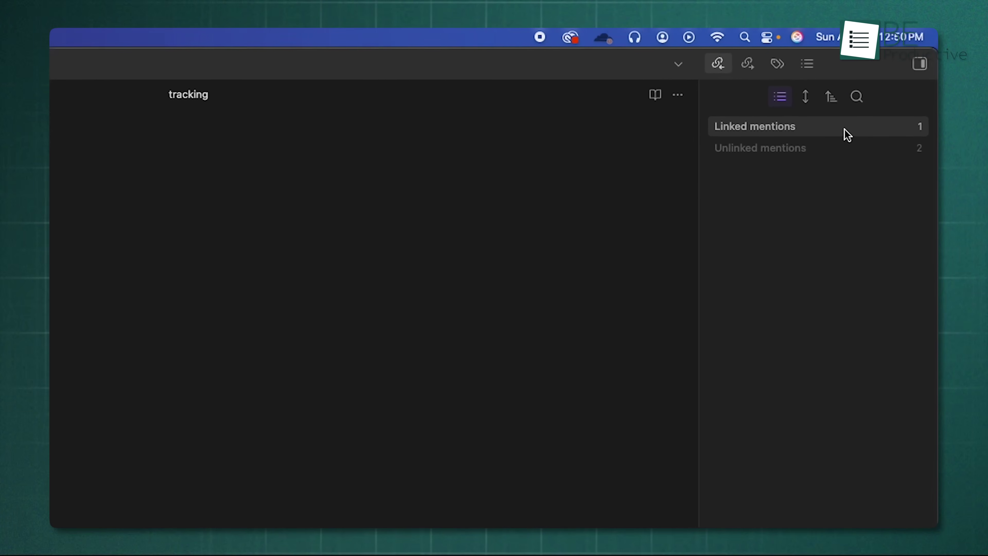
pyautogui.click(857, 151)
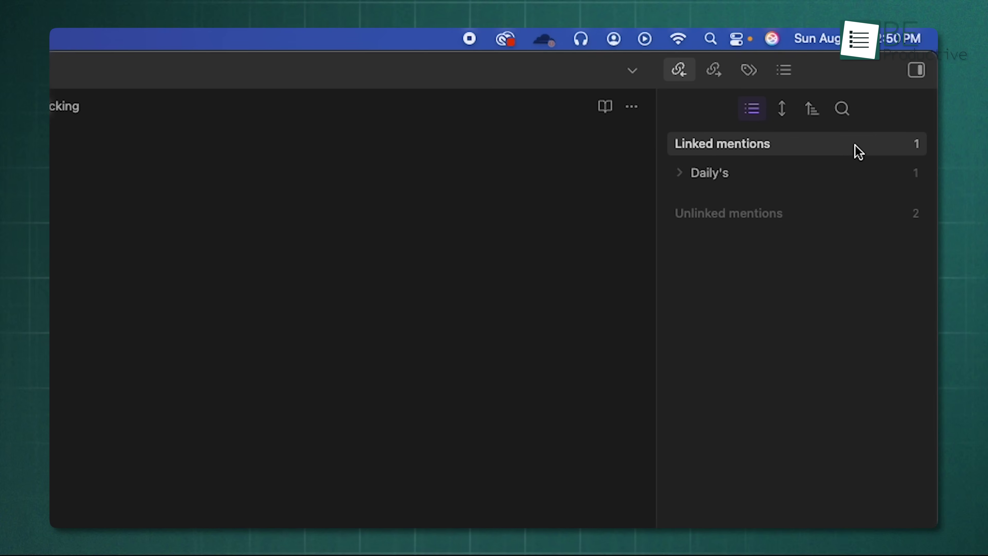
pyautogui.click(682, 174)
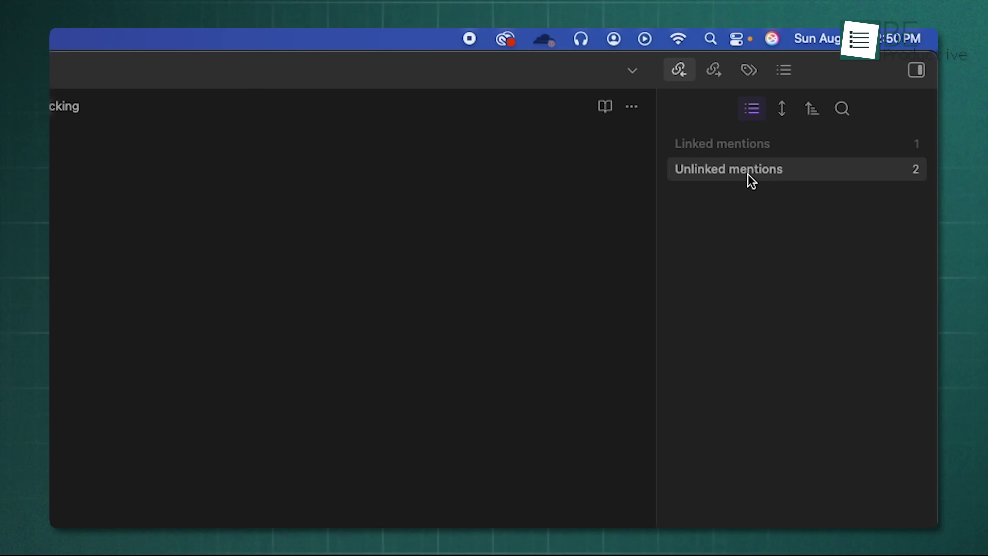
# Expand the unlinked mentions in Content Ideas & Notes and Time-Blocked Daily Planner with extra context.
pyautogui.click(748, 173)
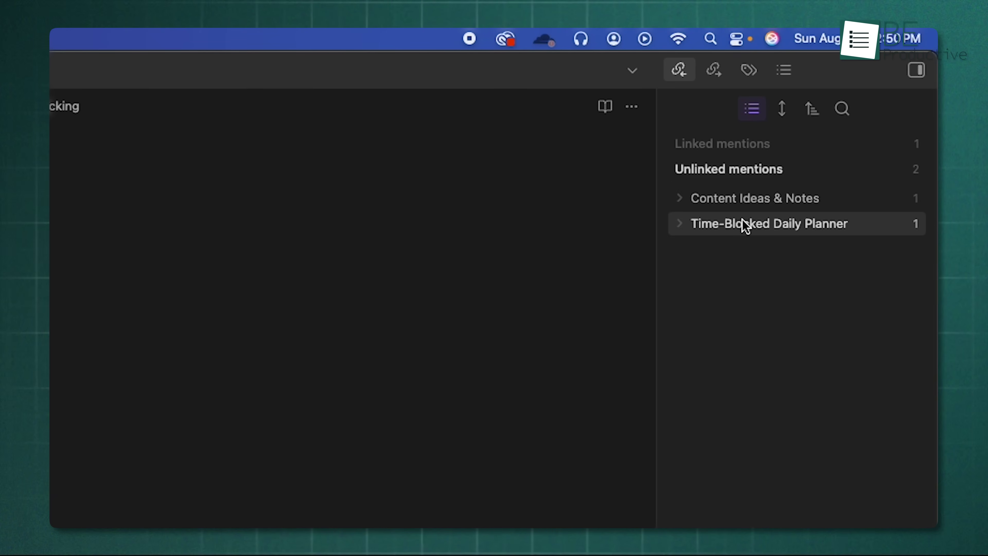
pyautogui.click(684, 205)
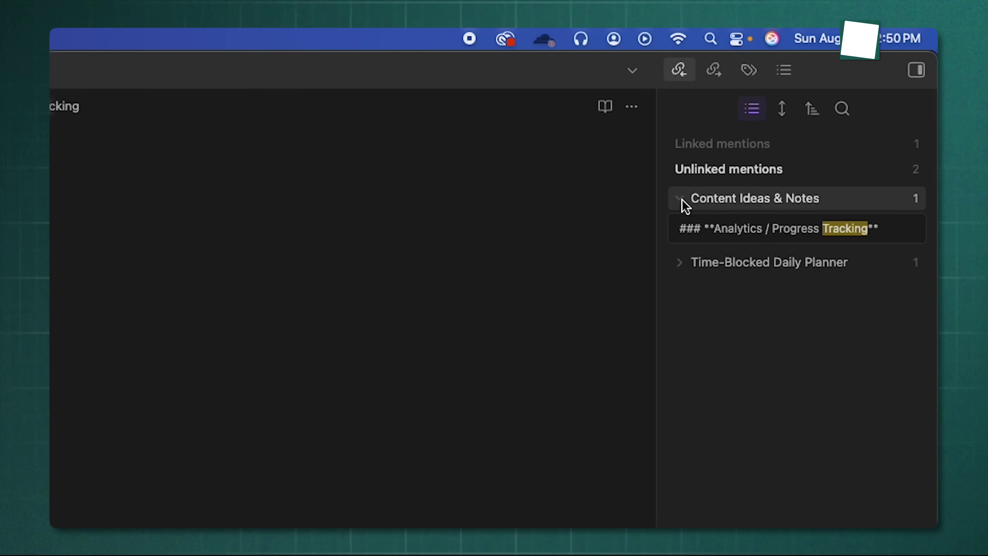
pyautogui.click(912, 233)
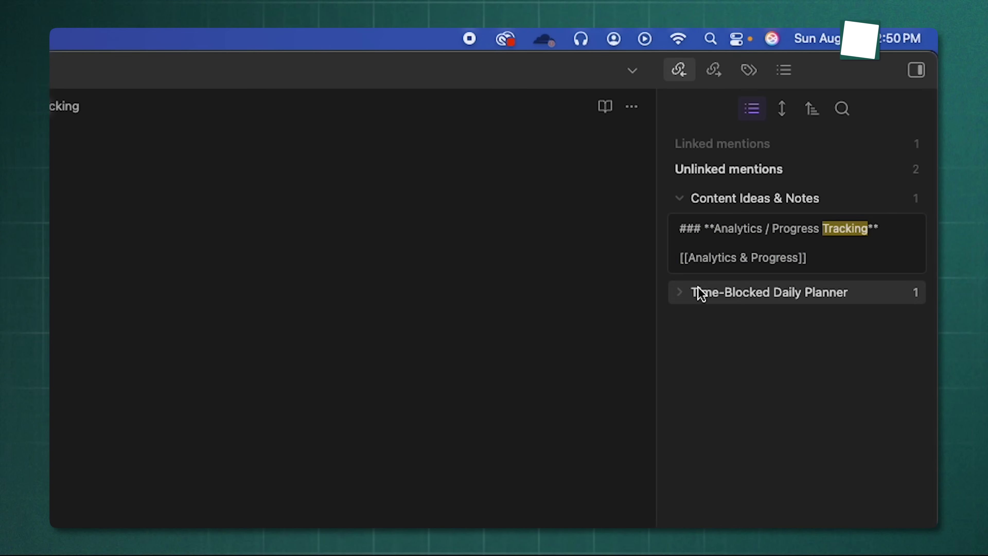
pyautogui.click(680, 292)
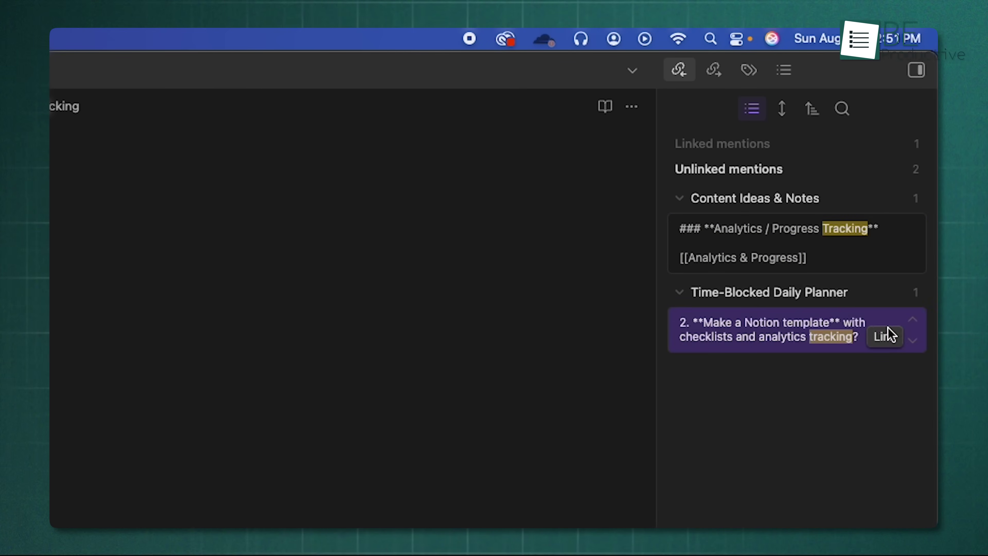
pyautogui.click(910, 340)
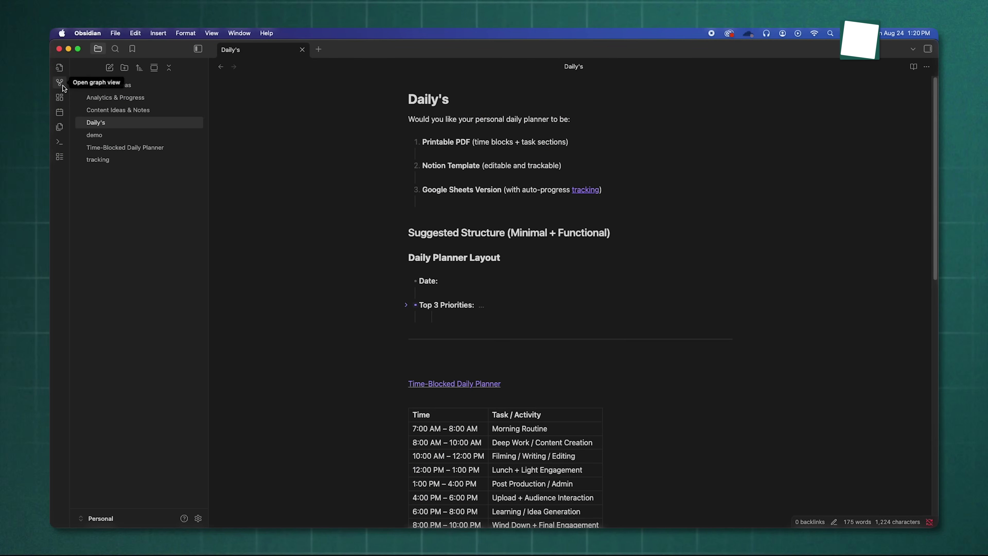
# Open the graph view with its settings panel and move the Daily's and Analytics & Progress nodes.
pyautogui.click(62, 85)
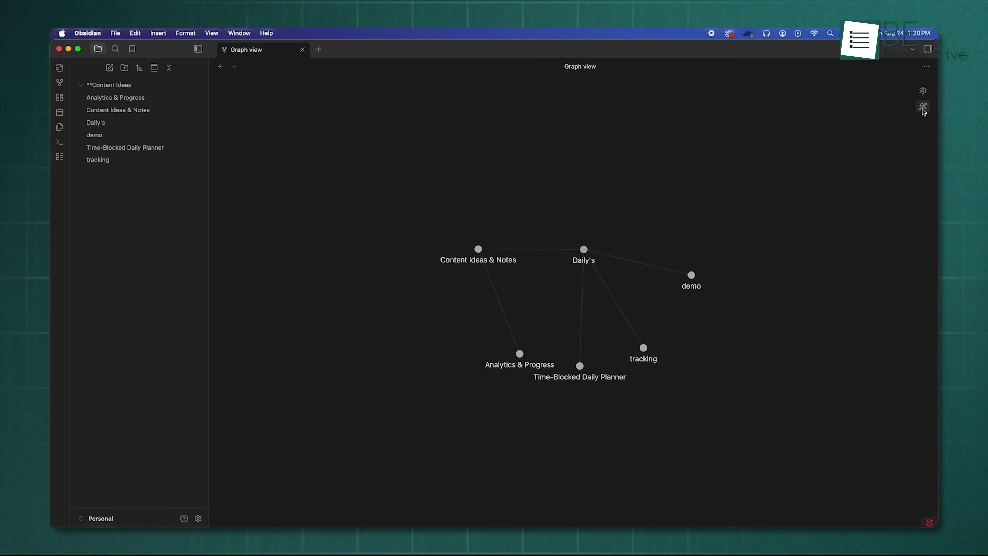
pyautogui.click(923, 90)
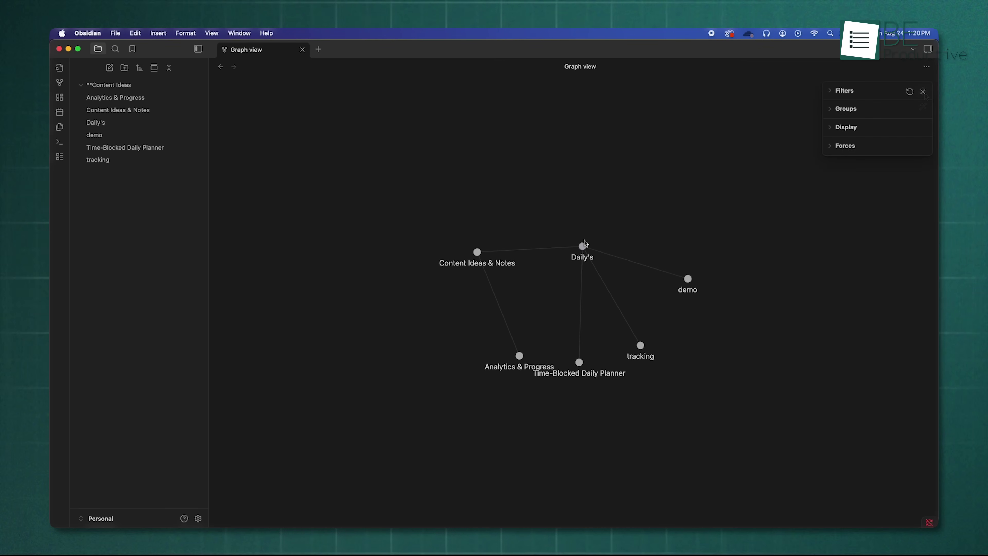
pyautogui.moveTo(584, 240); pyautogui.dragTo(455, 417)
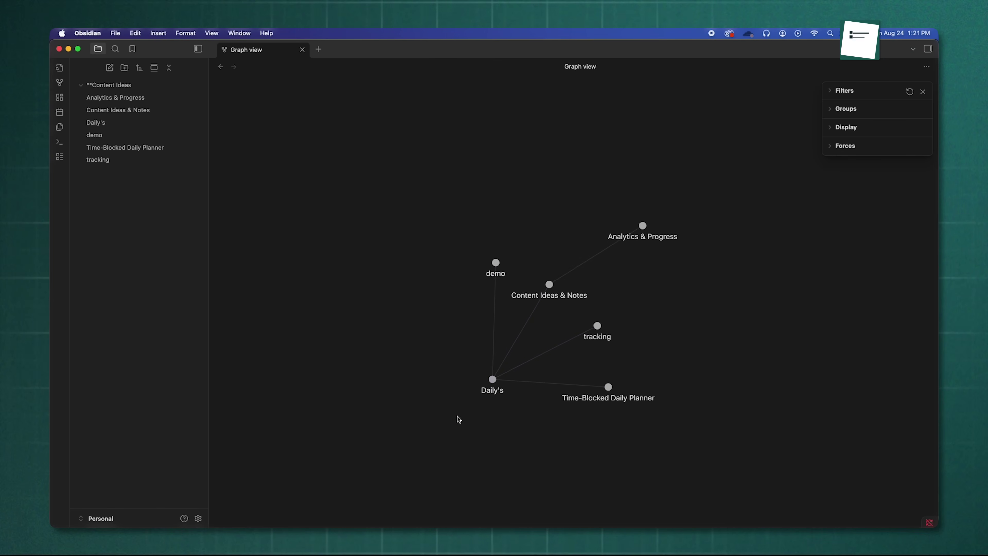
pyautogui.moveTo(655, 227); pyautogui.dragTo(661, 194)
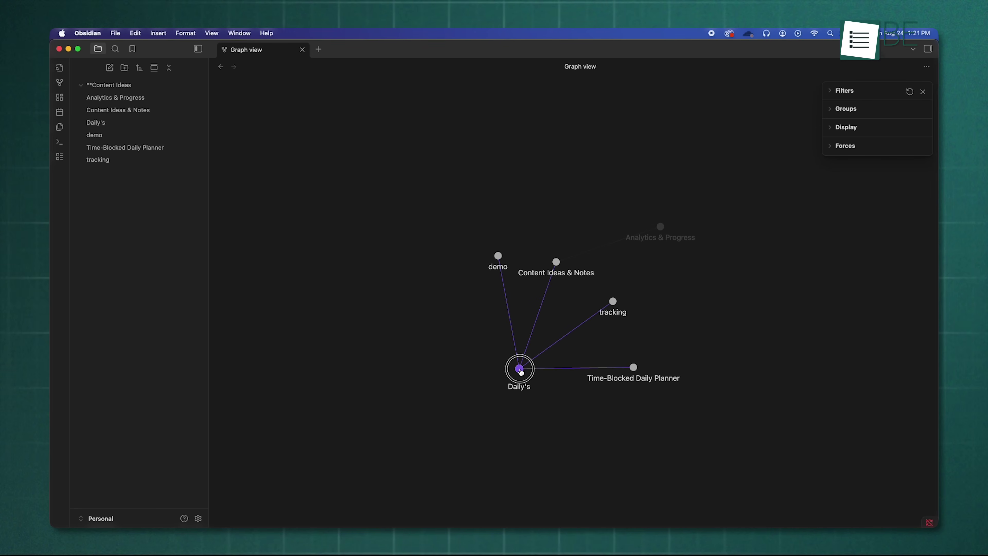
# Reposition the Daily's, planner, tracking, Content Ideas and demo nodes, then highlight Analytics & Progress.
pyautogui.moveTo(521, 372)
pyautogui.mouseDown()
pyautogui.moveTo(536, 366)
pyautogui.moveTo(527, 368)
pyautogui.mouseUp()
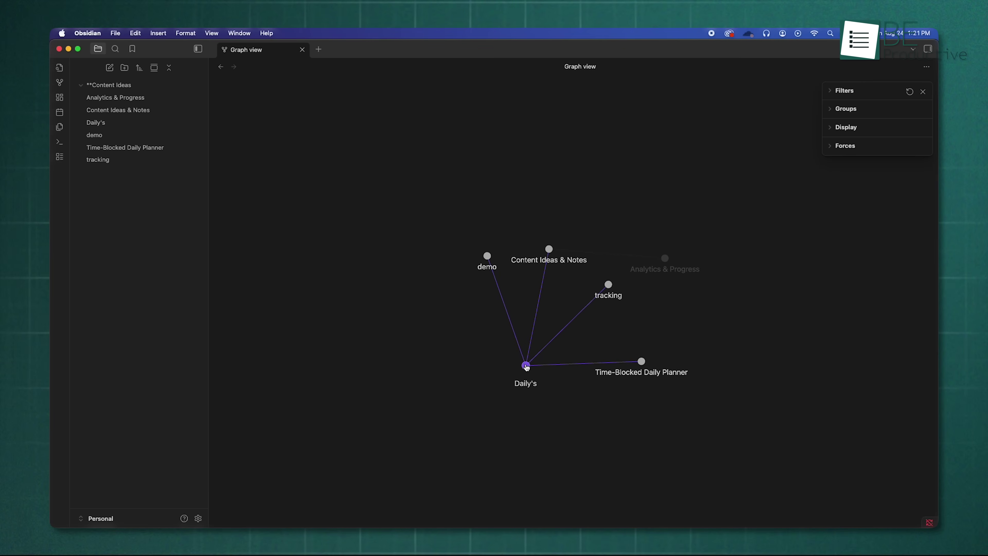
pyautogui.moveTo(642, 362); pyautogui.dragTo(636, 382)
pyautogui.moveTo(605, 283)
pyautogui.mouseDown()
pyautogui.moveTo(615, 303)
pyautogui.moveTo(612, 295)
pyautogui.mouseUp()
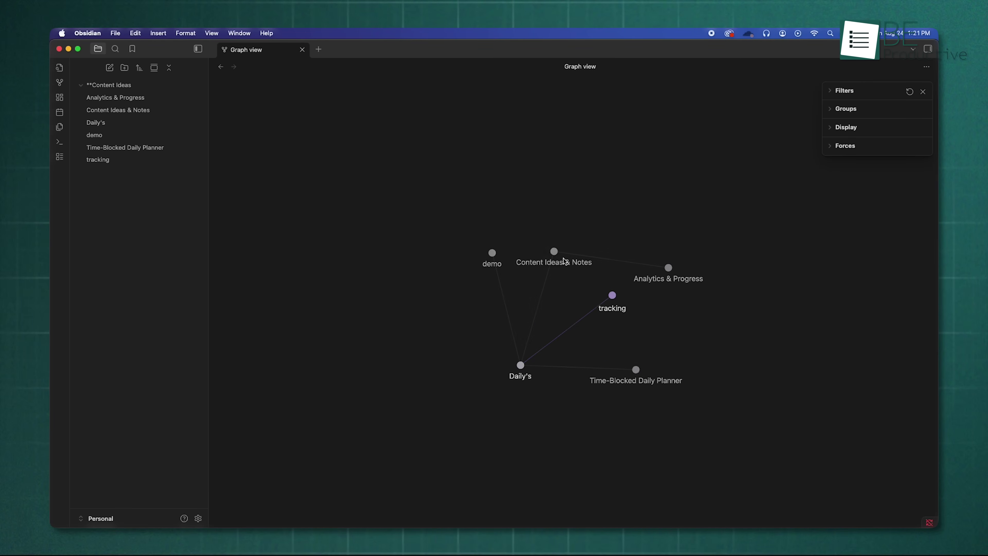
pyautogui.moveTo(554, 252); pyautogui.dragTo(568, 251)
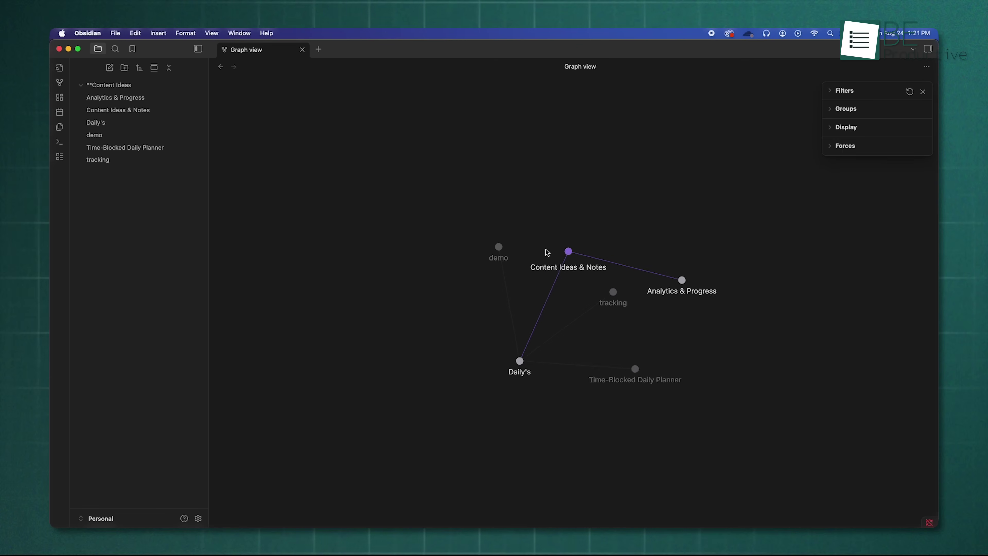
pyautogui.moveTo(499, 247); pyautogui.dragTo(517, 243)
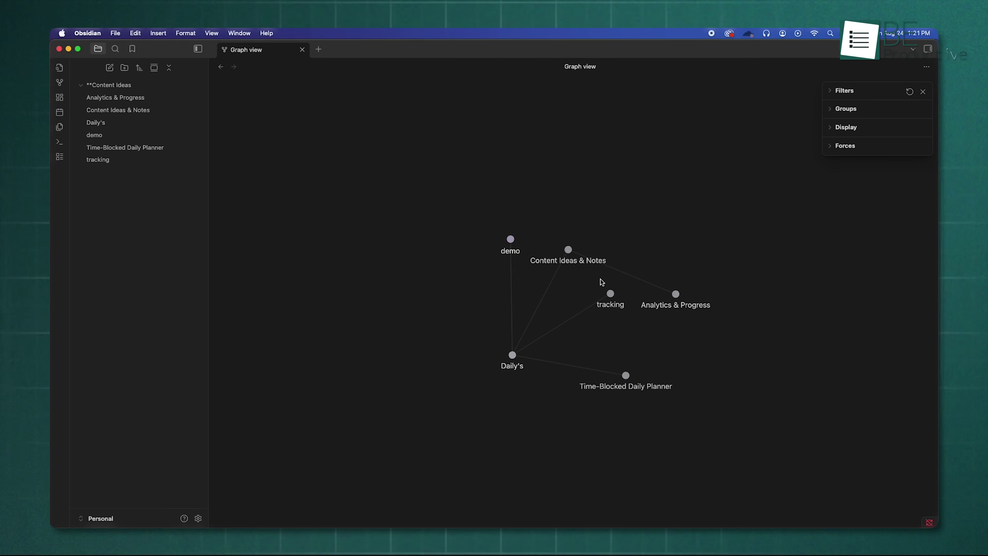
pyautogui.moveTo(670, 294); pyautogui.dragTo(652, 162)
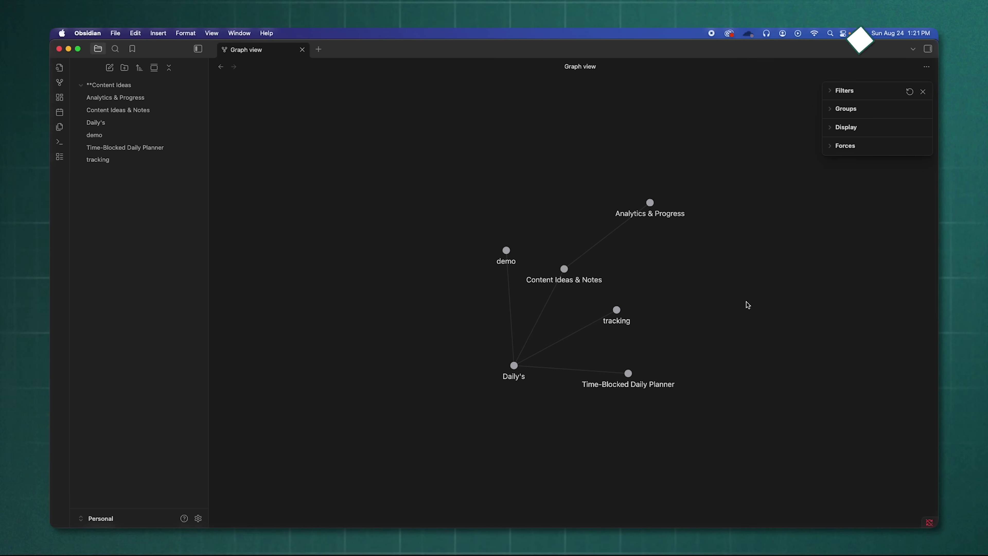
pyautogui.moveTo(649, 204)
pyautogui.mouseDown()
pyautogui.moveTo(655, 208)
pyautogui.moveTo(648, 201)
pyautogui.mouseUp()
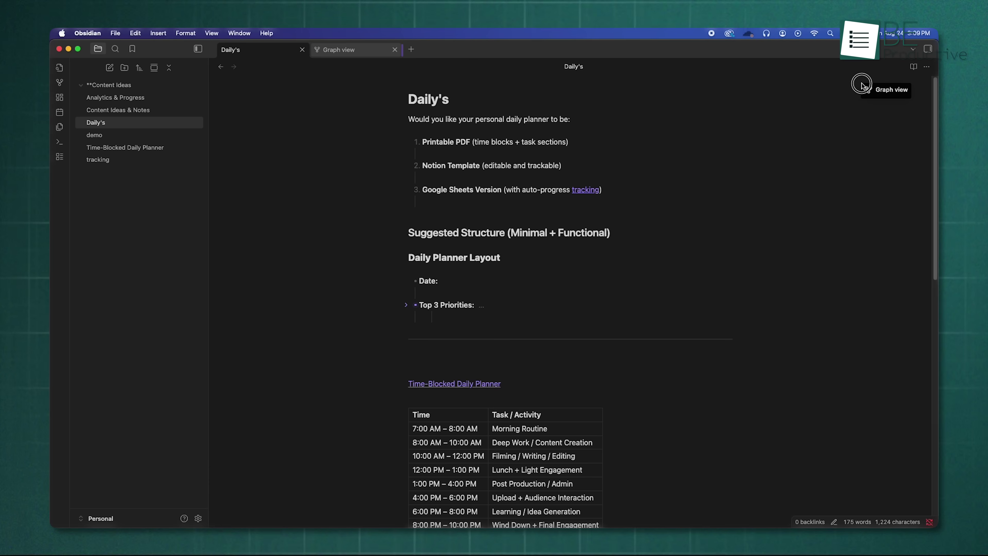
# Dock the graph beside the note pane, switching it to Content Ideas & Notes then Analytics & Progress.
pyautogui.click(930, 83)
pyautogui.moveTo(915, 91); pyautogui.dragTo(916, 93)
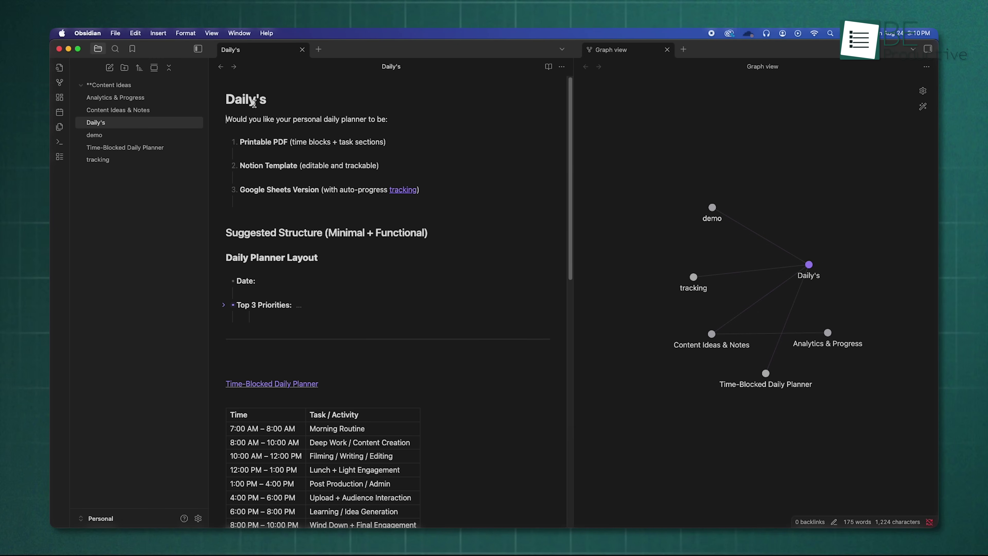
pyautogui.click(234, 67)
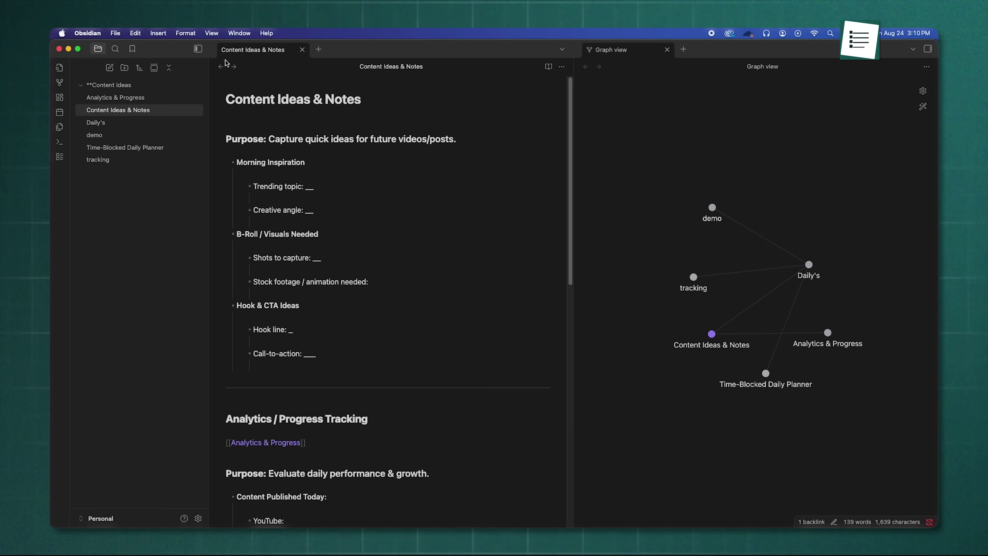
pyautogui.click(234, 67)
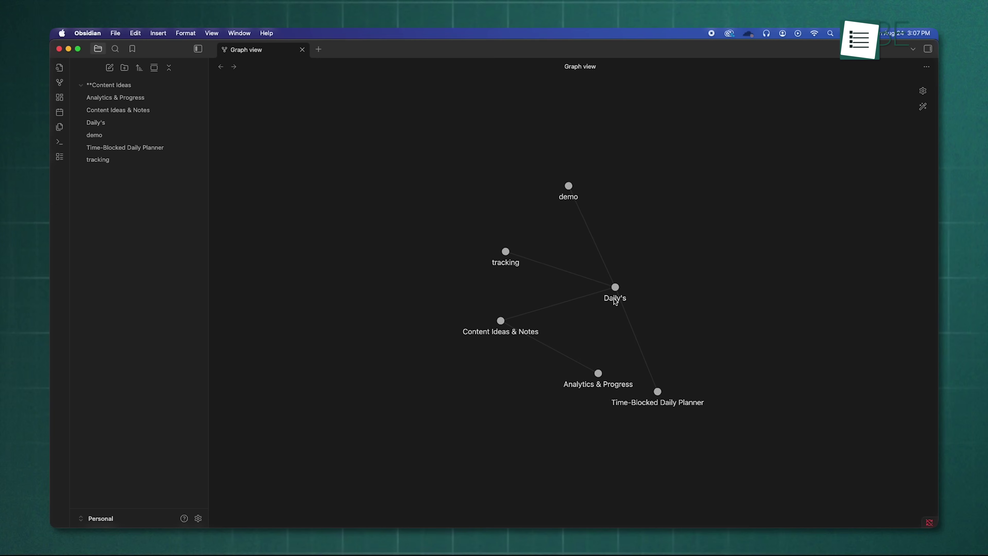
# Open Daily's and Content Ideas & Notes from their graph nodes, then drag Analytics & Progress lower right.
pyautogui.click(617, 285)
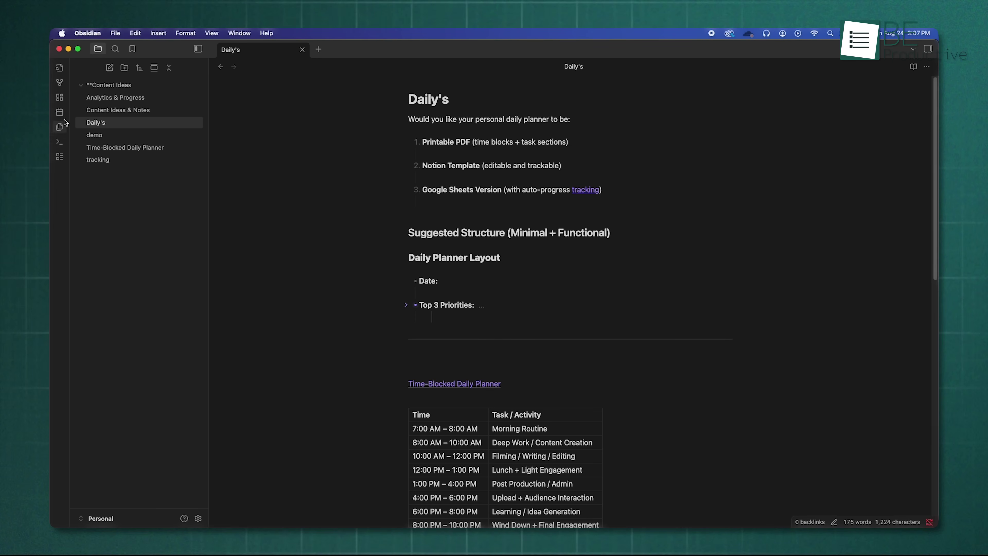
pyautogui.click(59, 85)
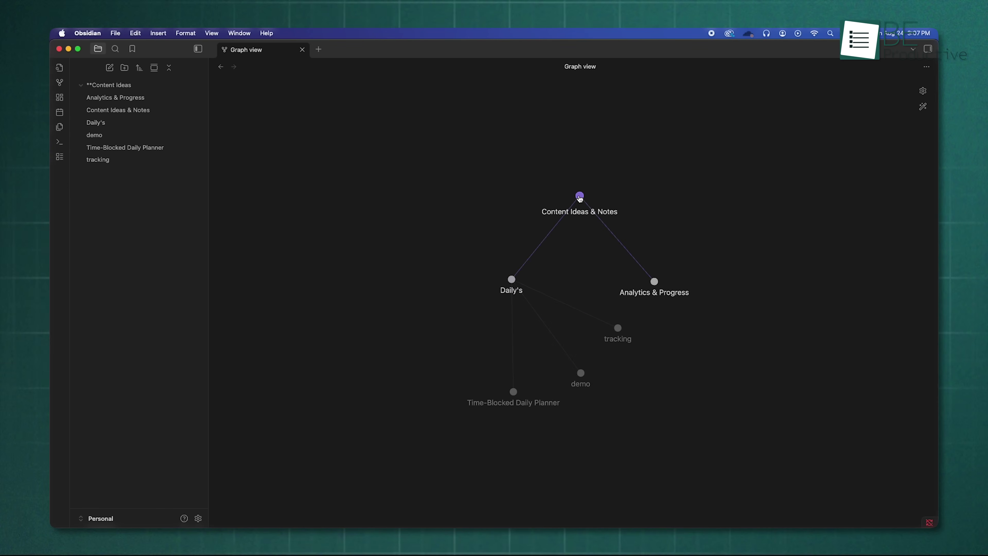
pyautogui.click(579, 196)
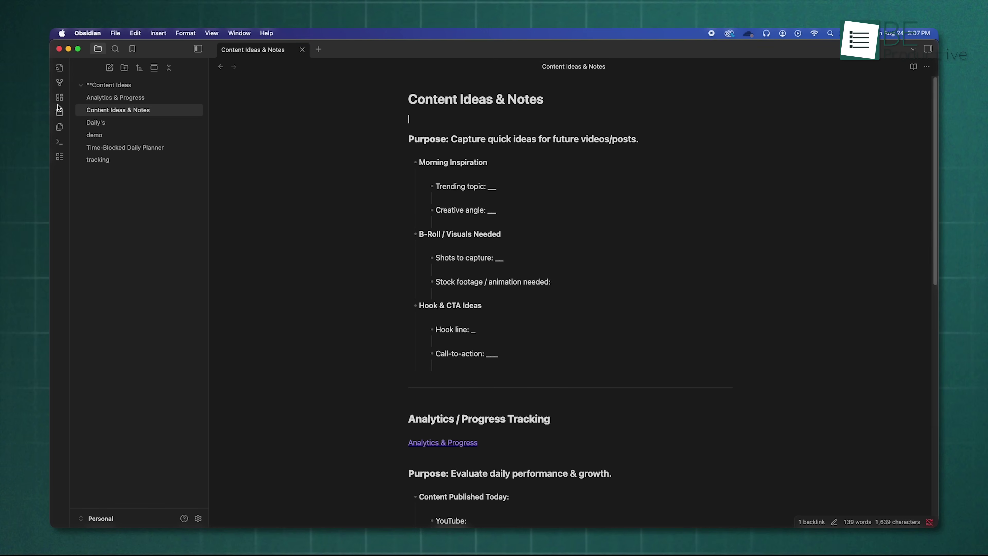
pyautogui.click(60, 88)
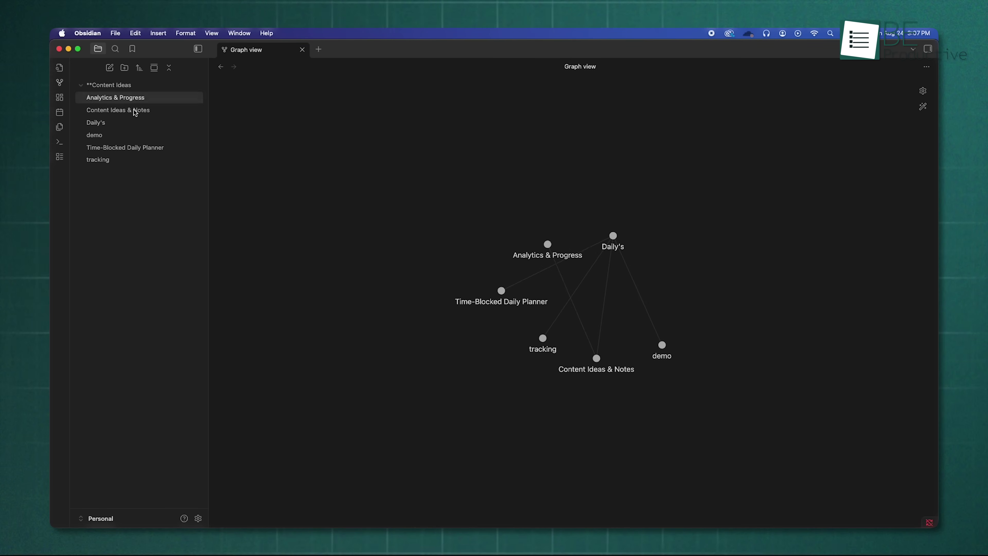
pyautogui.moveTo(556, 246); pyautogui.dragTo(706, 459)
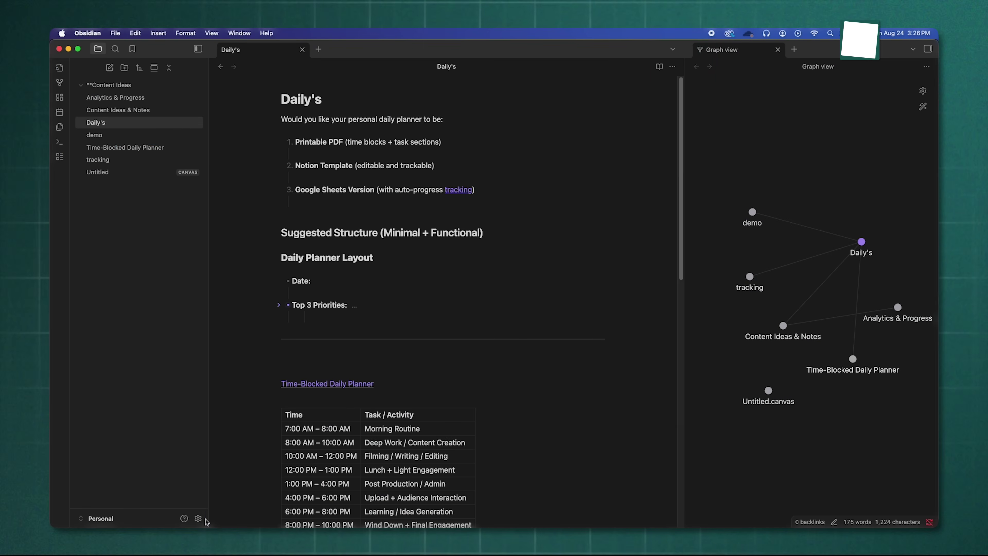
# Browse the Core plugins list in Settings, then expand the daily note's Habit Tracker callout.
pyautogui.click(198, 519)
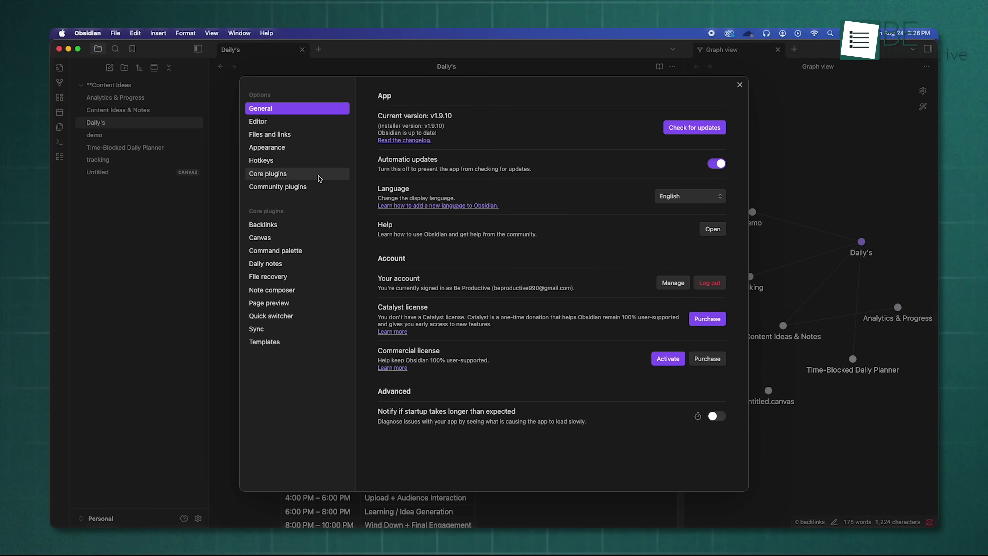
pyautogui.click(329, 178)
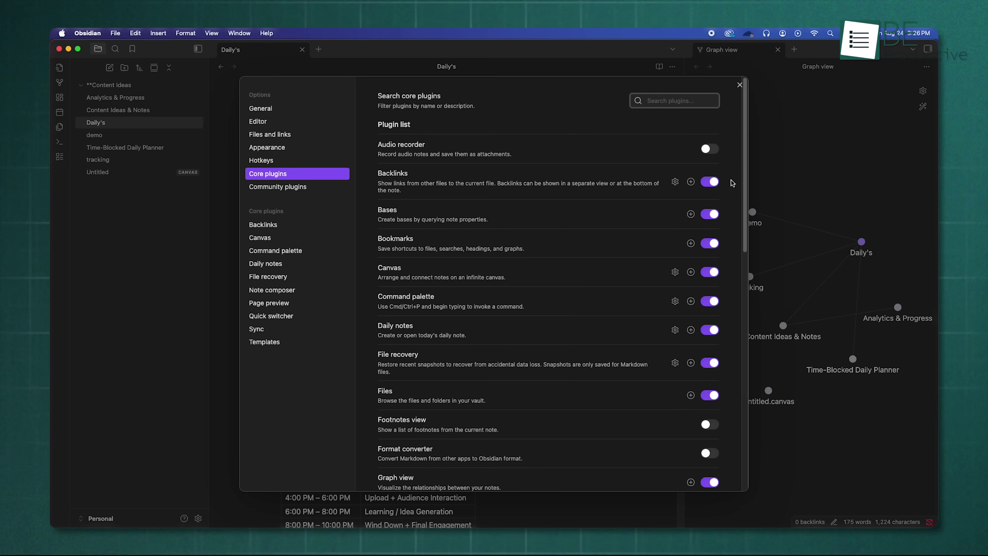
pyautogui.moveTo(746, 128); pyautogui.dragTo(747, 314)
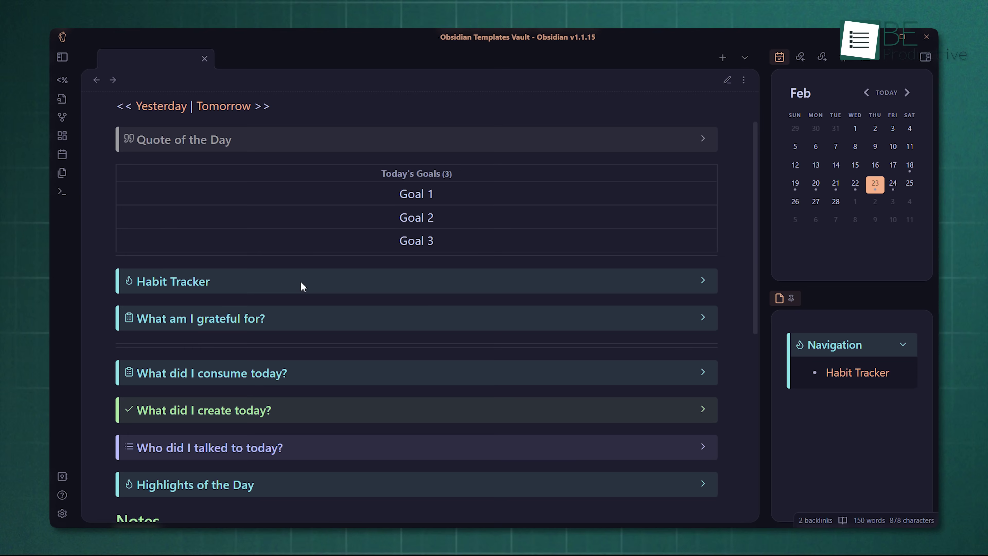
pyautogui.click(301, 283)
# Collapse the Habit Tracker, toggle the Highlights of the Day callout, and select the Goal 1–3 lines.
pyautogui.moveTo(149, 311); pyautogui.dragTo(210, 384)
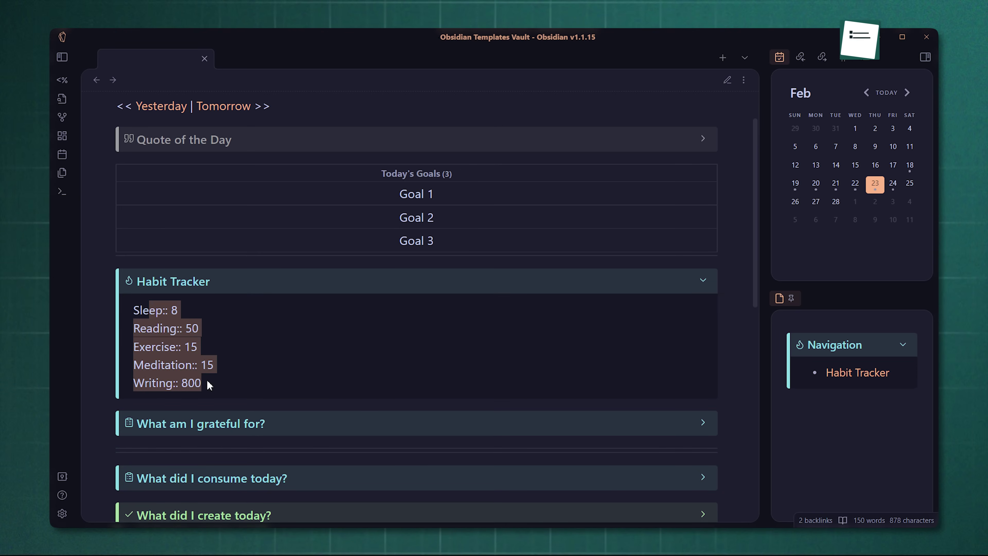
pyautogui.click(335, 279)
pyautogui.scroll(-3, 332, 279)
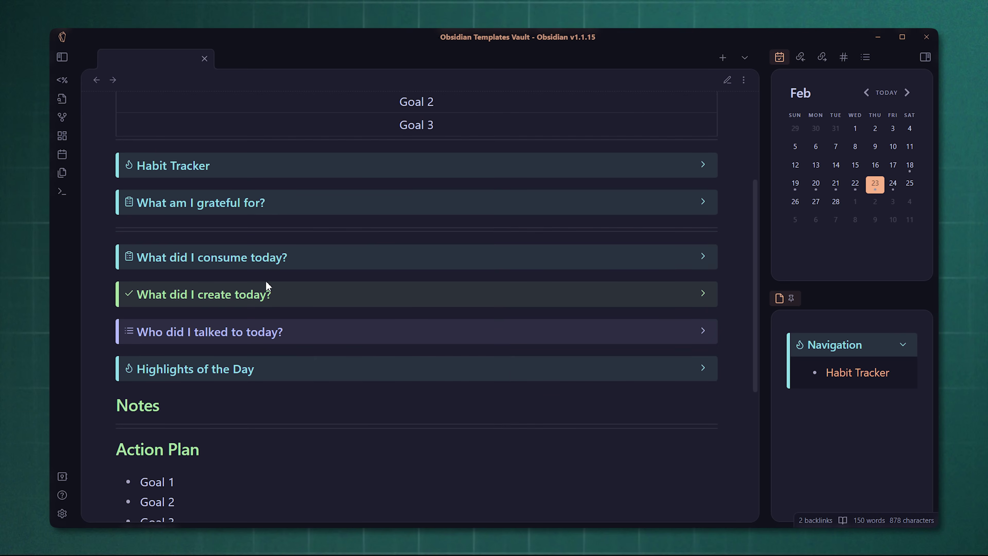
pyautogui.click(223, 375)
pyautogui.click(223, 369)
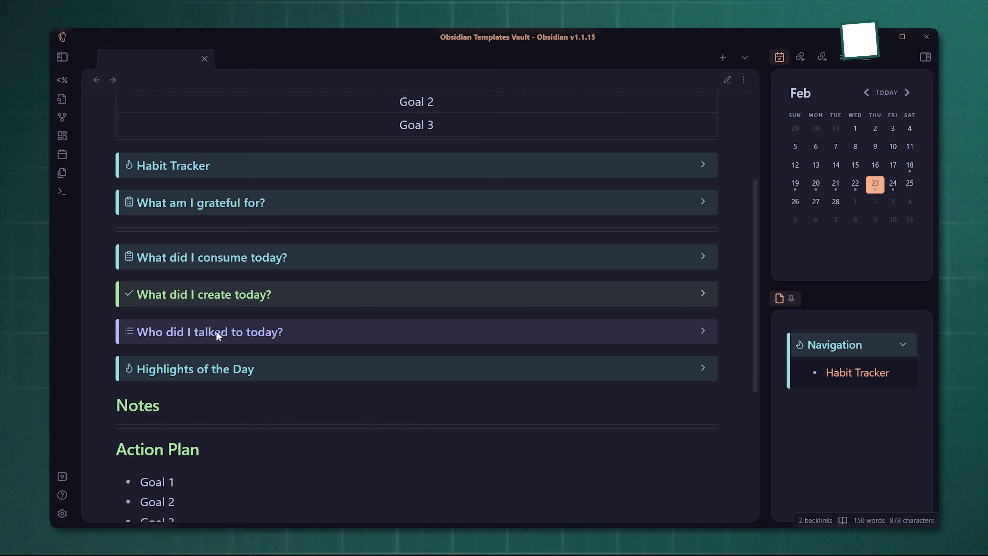
pyautogui.scroll(-5, 210, 342)
pyautogui.moveTo(169, 348); pyautogui.dragTo(129, 308)
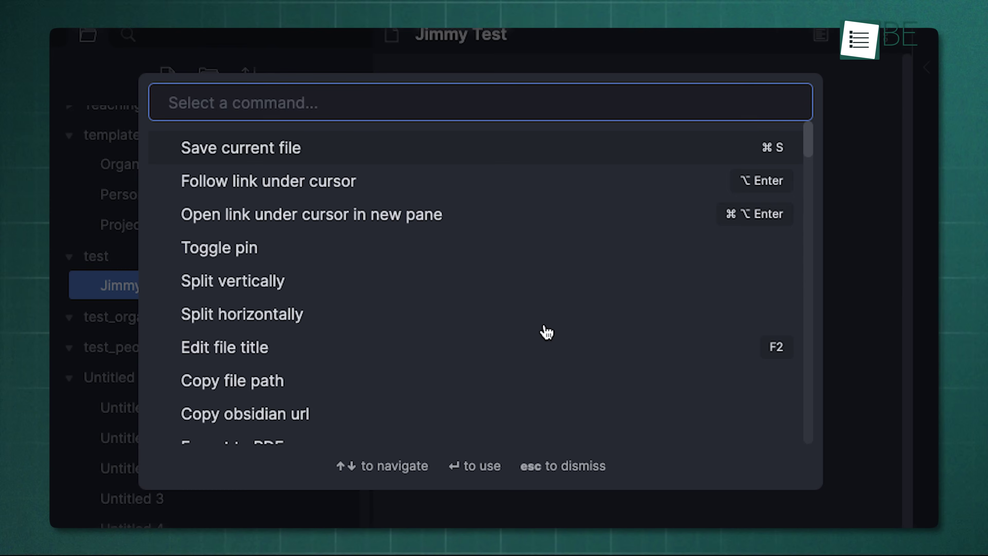
# Create a note from the Person template with the person's name as title, inserting its link.
pyautogui.write('templa')
pyautogui.press('Return')
pyautogui.write('Bill Thingy')
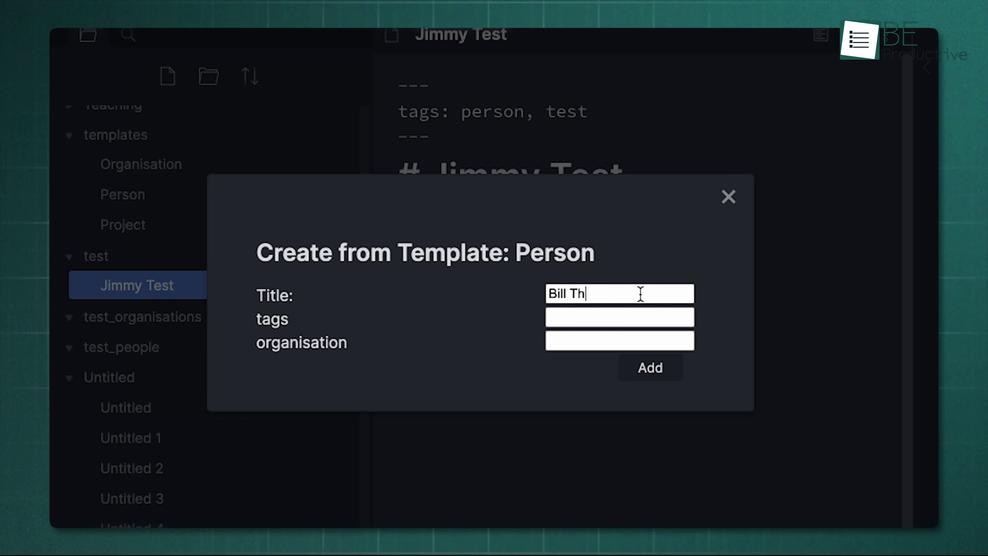
pyautogui.click(655, 373)
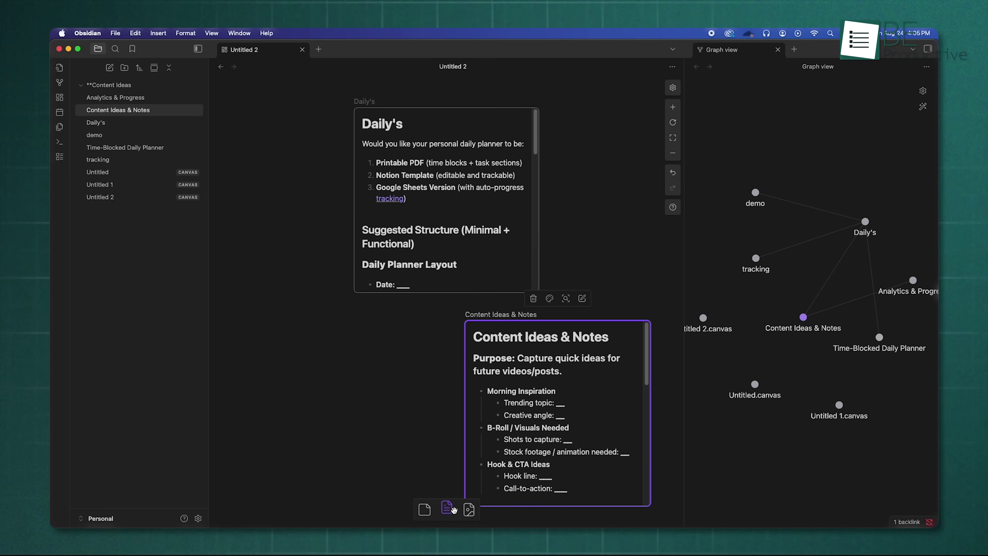
# Add an Analytics & Progress note card and drag it beside Content Ideas & Notes.
pyautogui.click(446, 508)
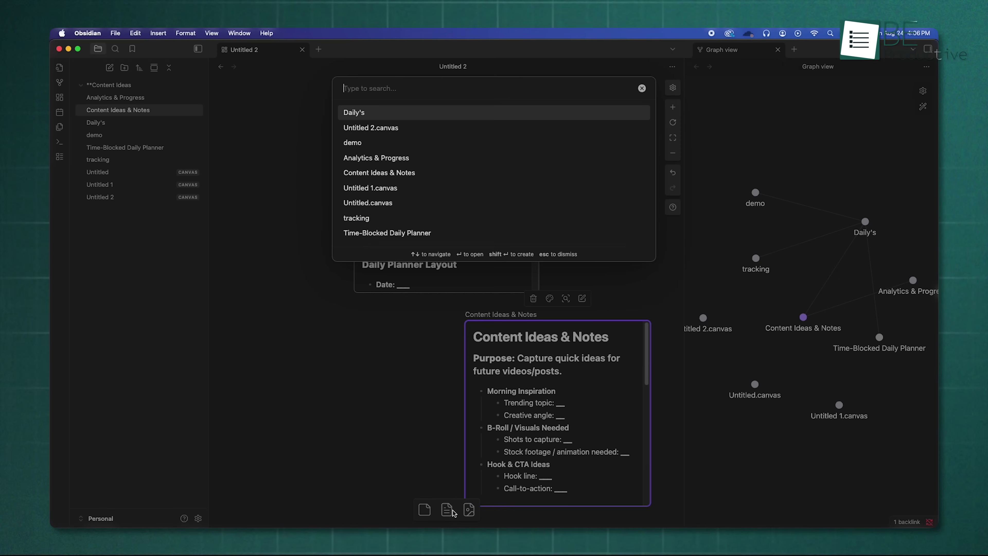
pyautogui.click(382, 158)
pyautogui.moveTo(546, 395); pyautogui.dragTo(356, 395)
# Zoom the canvas out and in, then fit all three cards in view.
pyautogui.click(673, 153)
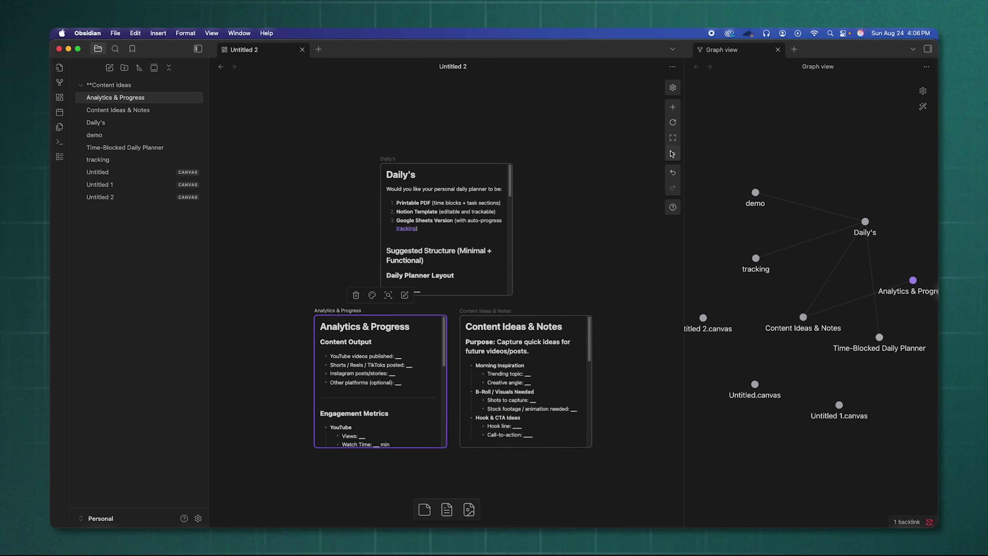
pyautogui.click(672, 152)
pyautogui.click(672, 153)
pyautogui.click(673, 108)
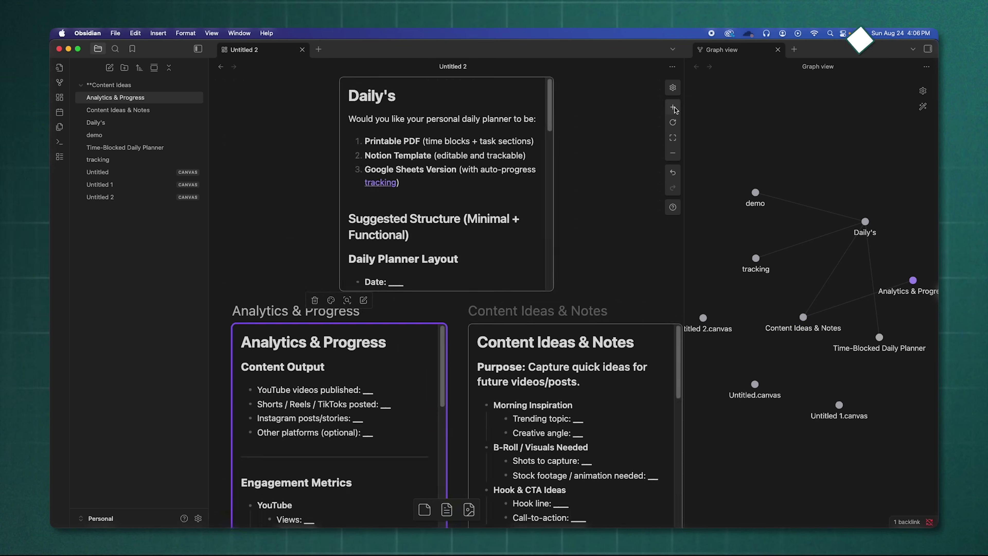
pyautogui.click(673, 107)
pyautogui.click(673, 108)
pyautogui.click(673, 152)
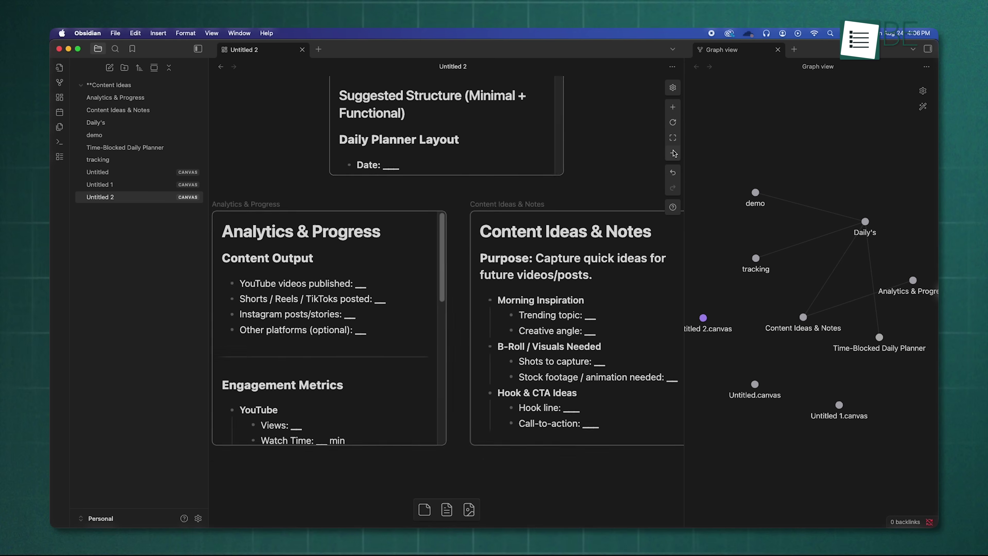
pyautogui.click(672, 150)
pyautogui.click(673, 140)
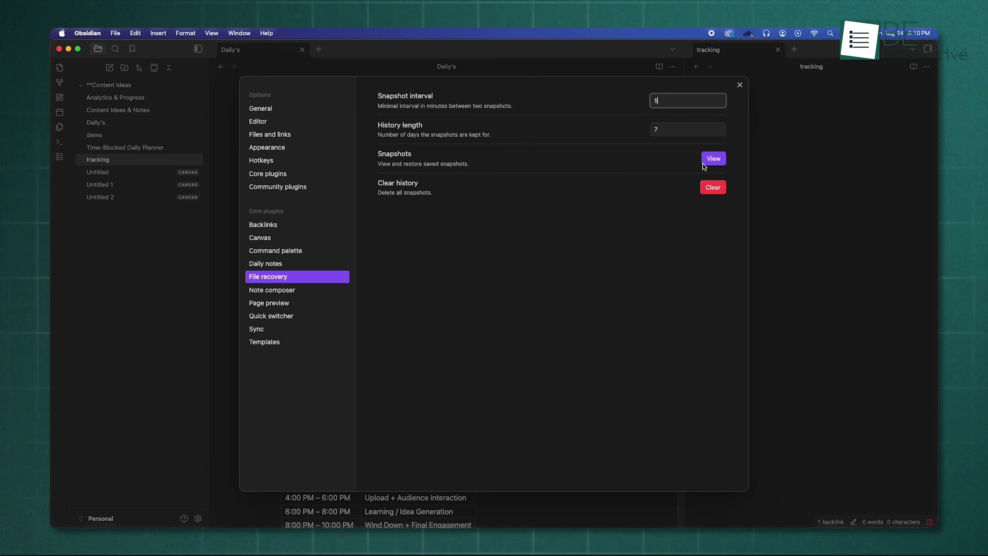
# Load the Daily's snapshot in File recovery's local history with its changes highlighted.
pyautogui.click(704, 160)
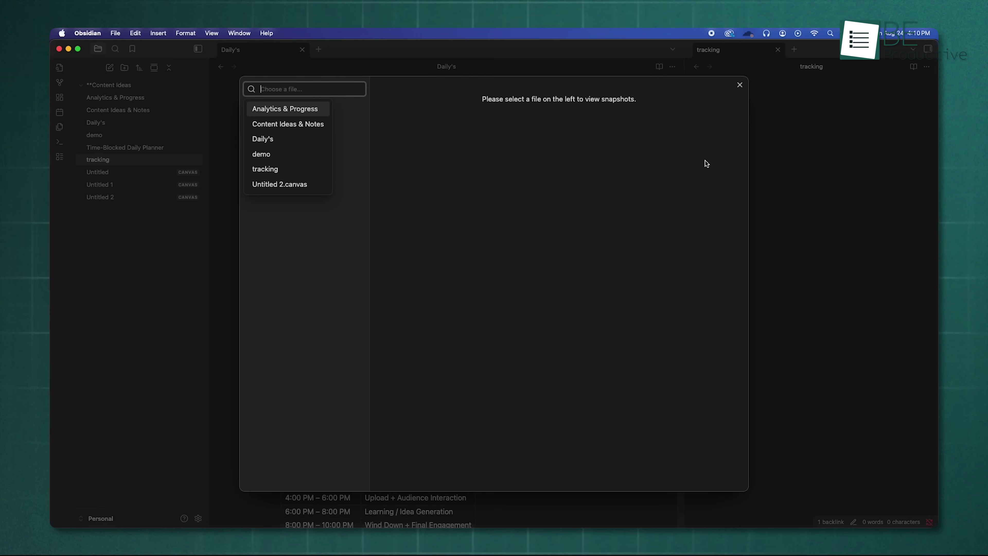
pyautogui.click(271, 143)
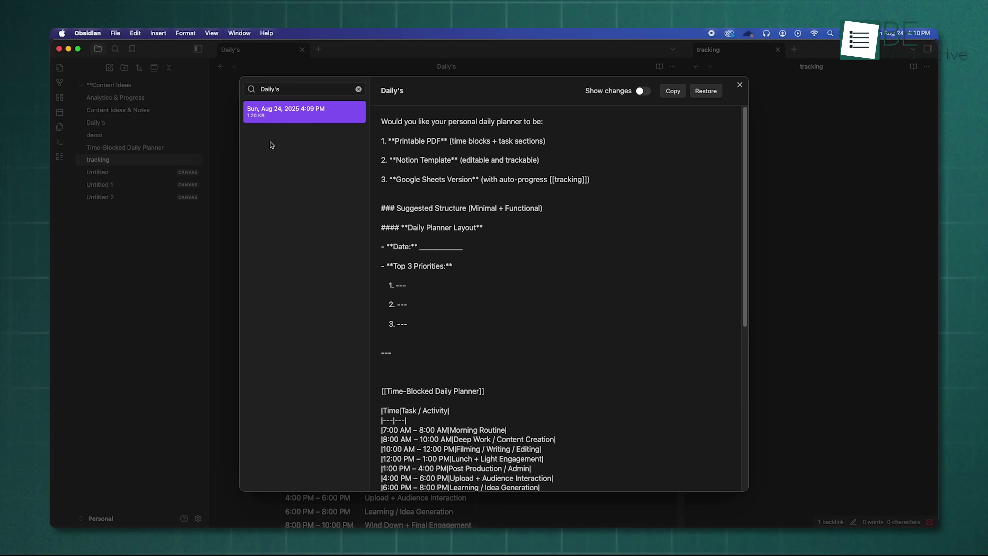
pyautogui.click(643, 92)
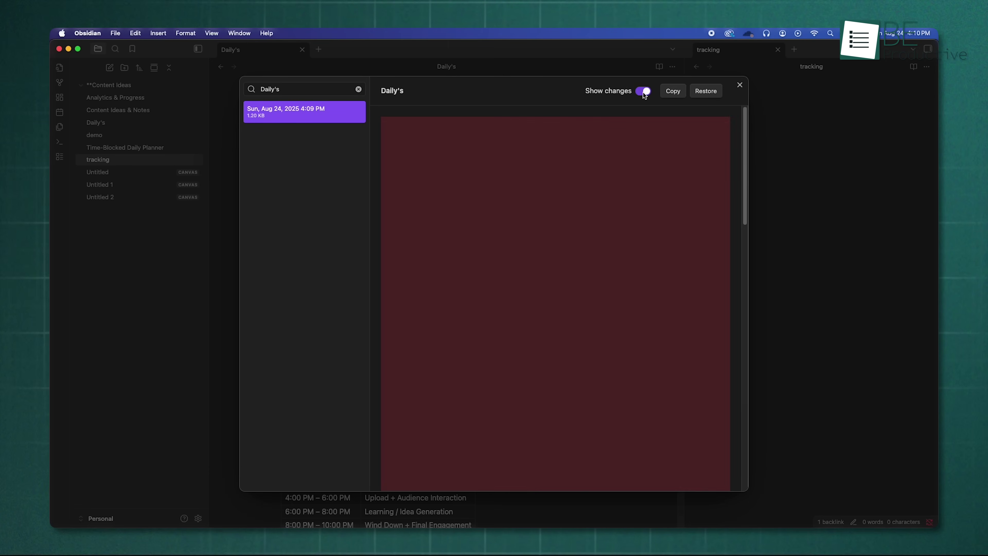
pyautogui.moveTo(744, 173); pyautogui.dragTo(740, 415)
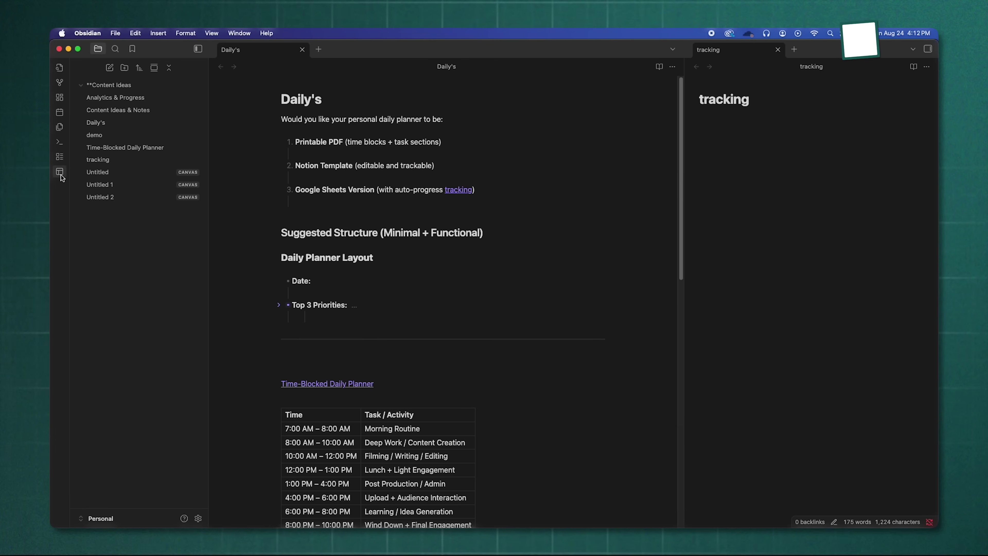
# Open the Manage workspace layouts dialog to review the saved layouts.
pyautogui.click(61, 174)
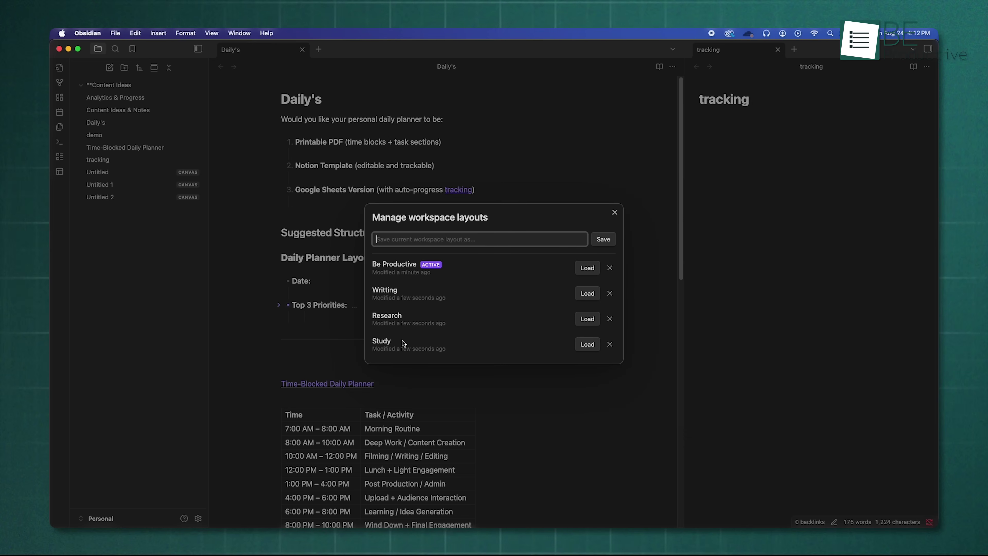
pyautogui.press('super+shift+5')
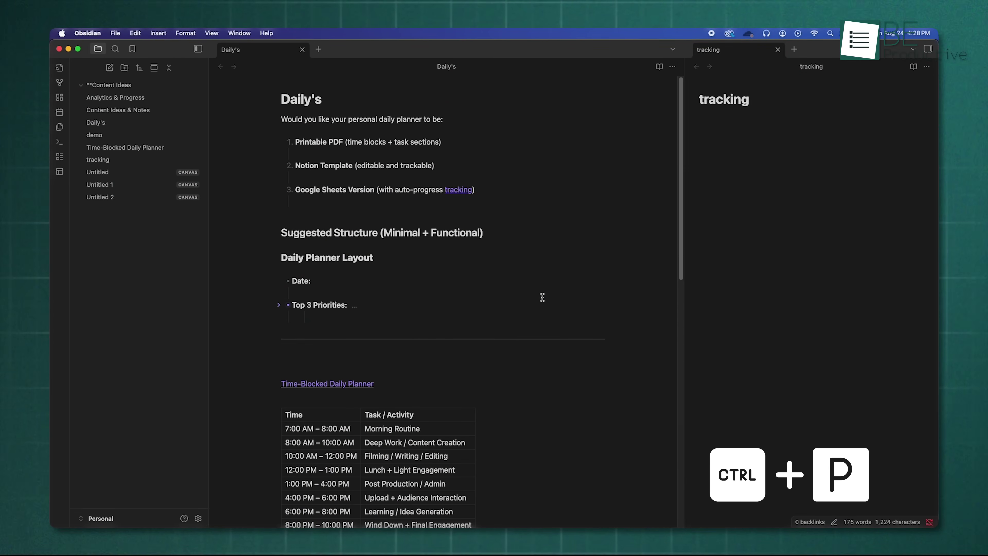
# Open the command palette with Cmd+P and scroll through the full command list.
pyautogui.press('super+p')
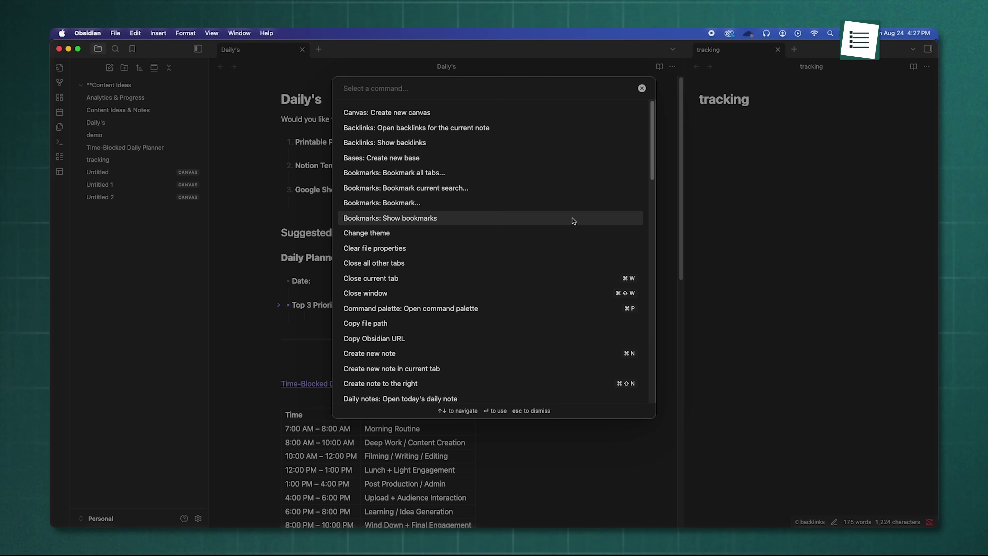
pyautogui.scroll(-1, 572, 220)
pyautogui.scroll(-10, 572, 221)
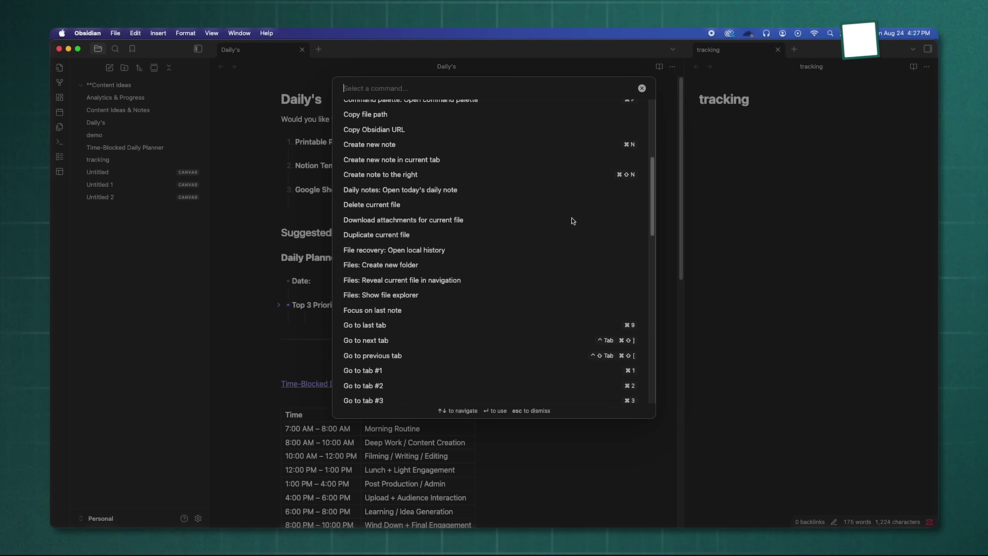
pyautogui.scroll(-5, 571, 221)
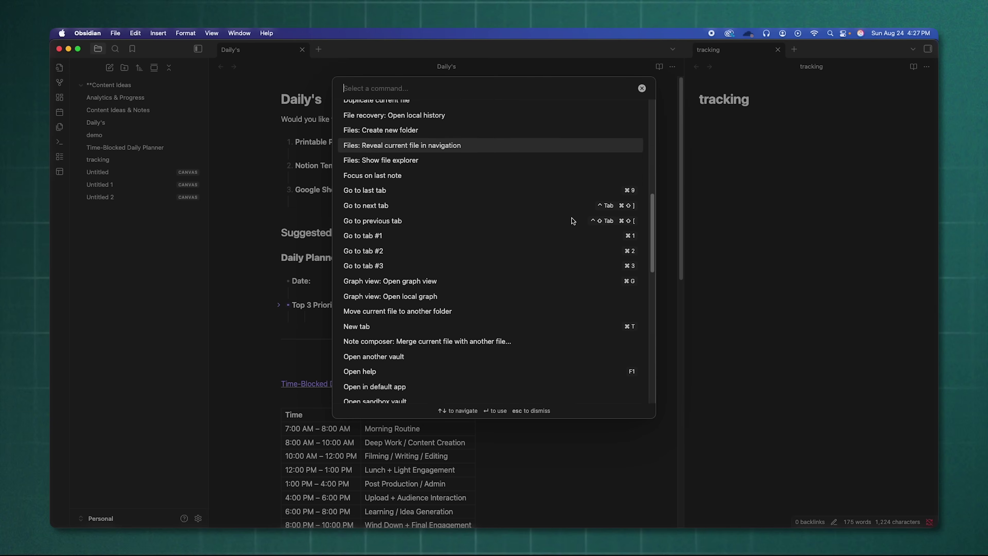
pyautogui.scroll(-1, 571, 220)
# Search the palette for 'new no', then 'split', then 'tpr', landing on Quick switcher.
pyautogui.write('new no')
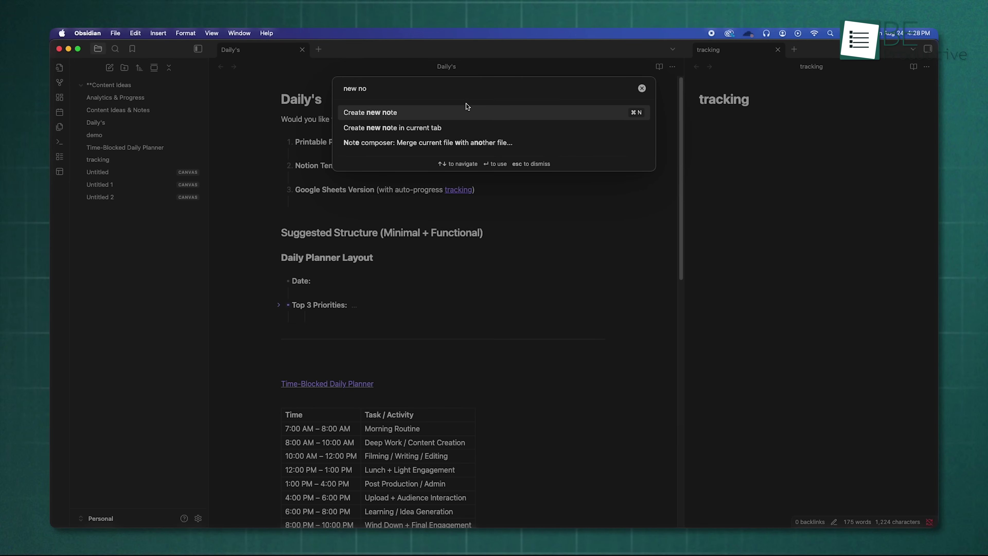
pyautogui.press('super+a')
pyautogui.write('split')
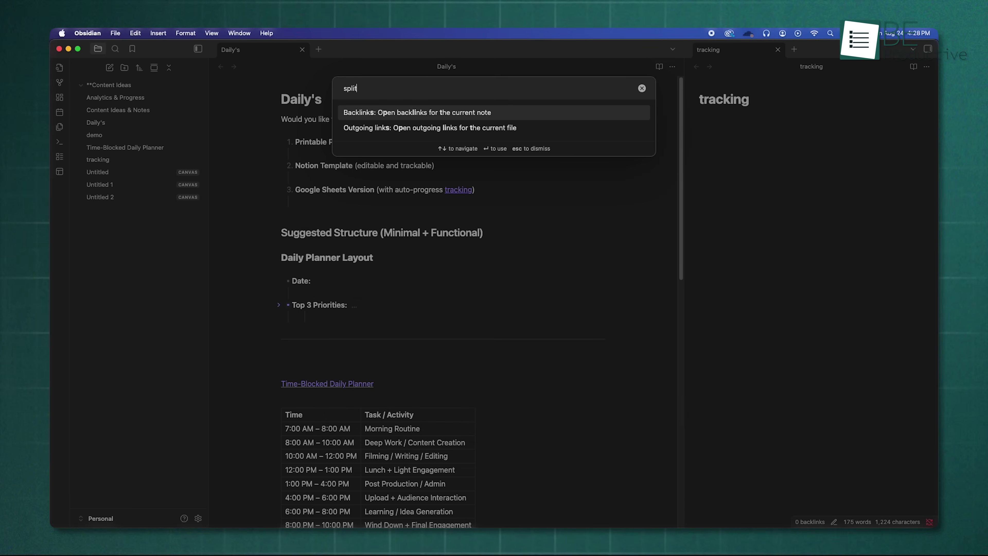
pyautogui.press('super+BackSpace')
pyautogui.write('tpr')
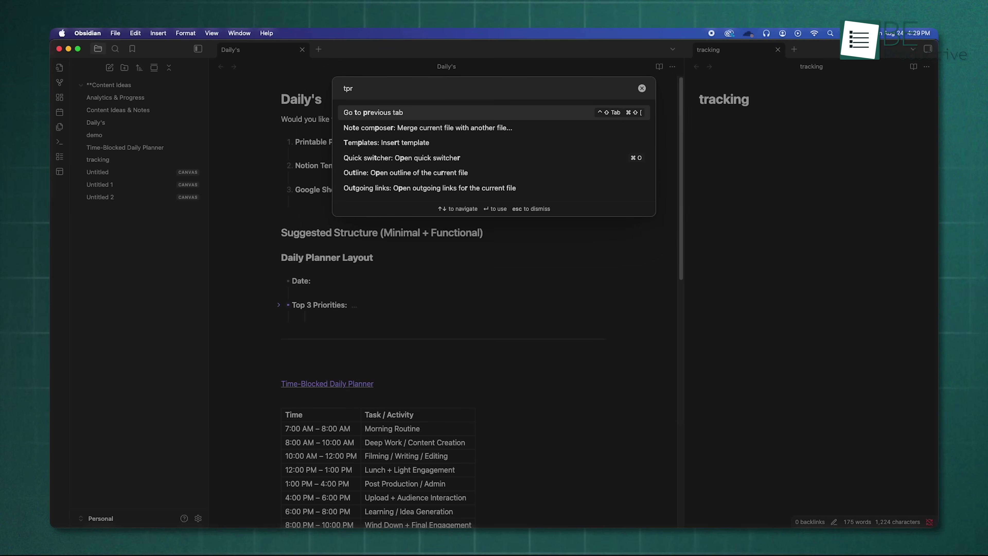
pyautogui.press('Down')
pyautogui.press('Down')
pyautogui.press('Down')
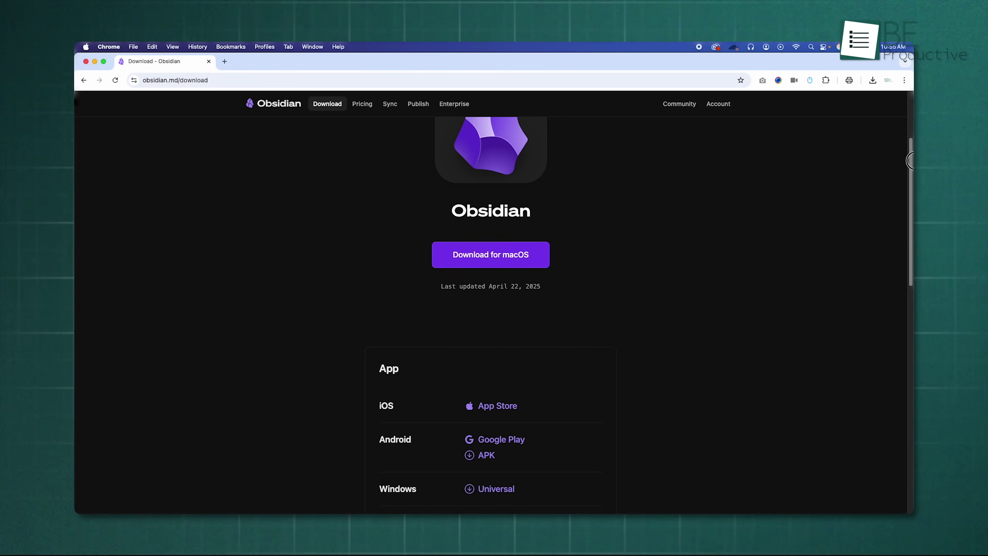
# Scroll the obsidian.md download page down to the App section's platform installers.
pyautogui.moveTo(910, 160); pyautogui.dragTo(910, 194)
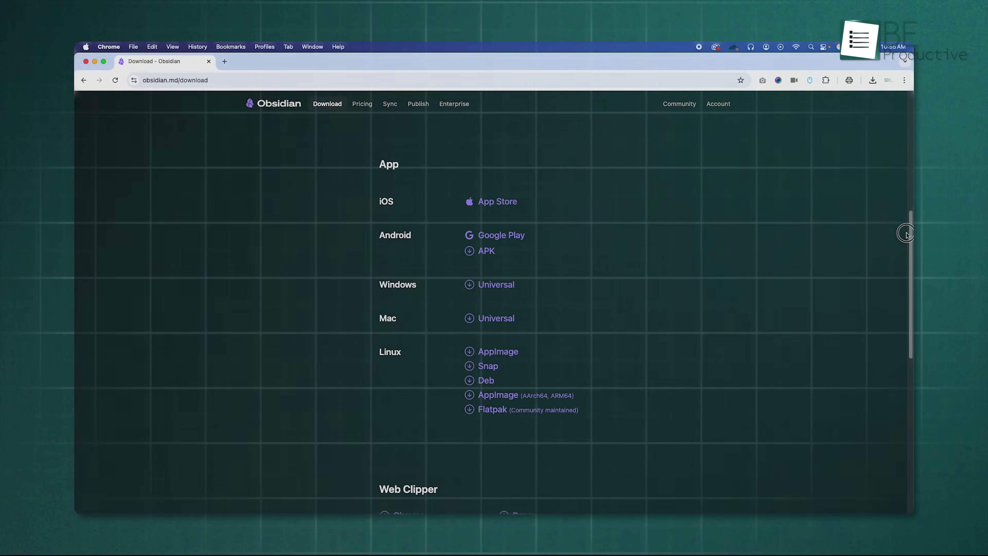